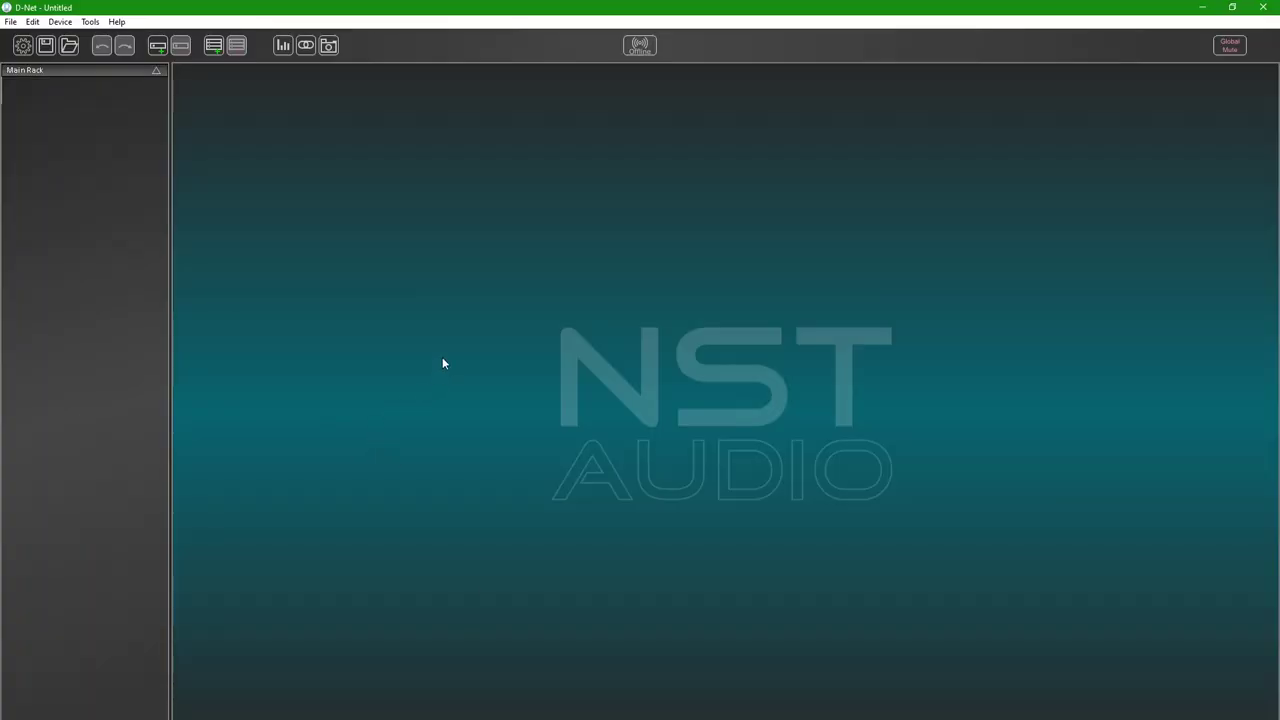
Go online so the VMX88L appears, then move its control window to the workspace centre.
left_click(639, 46)
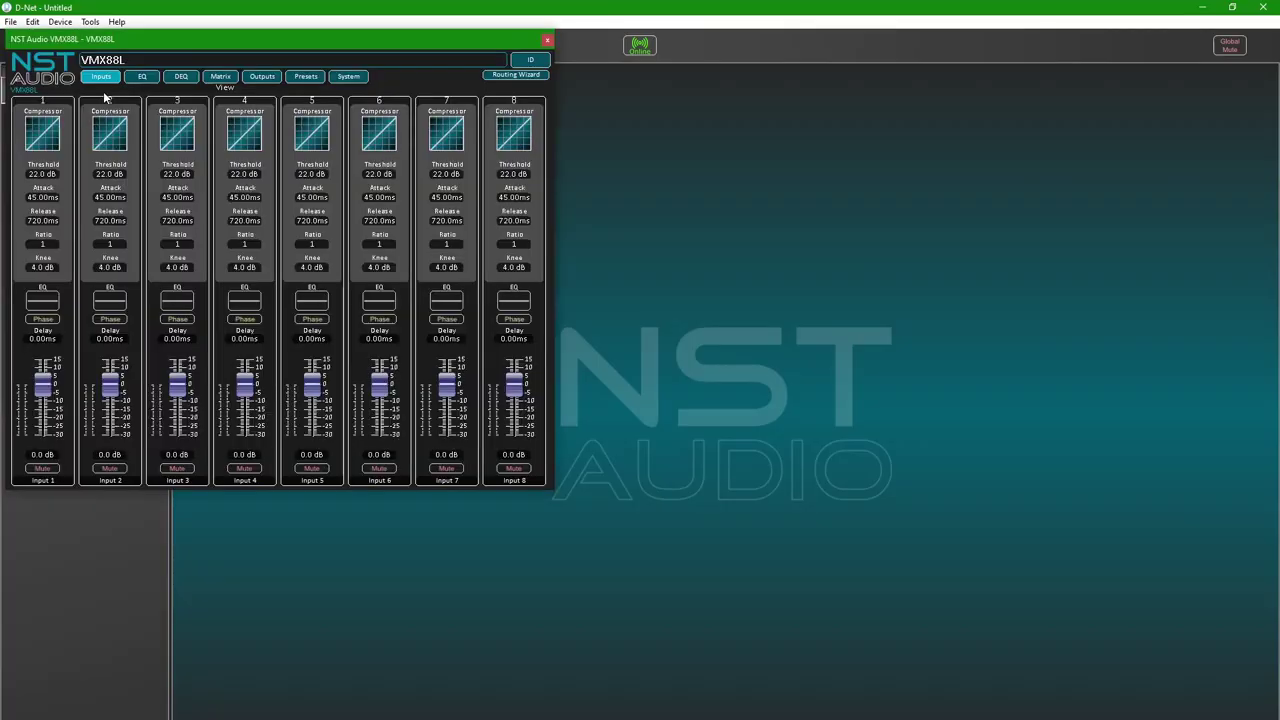
left_click_drag(183, 45, 631, 157)
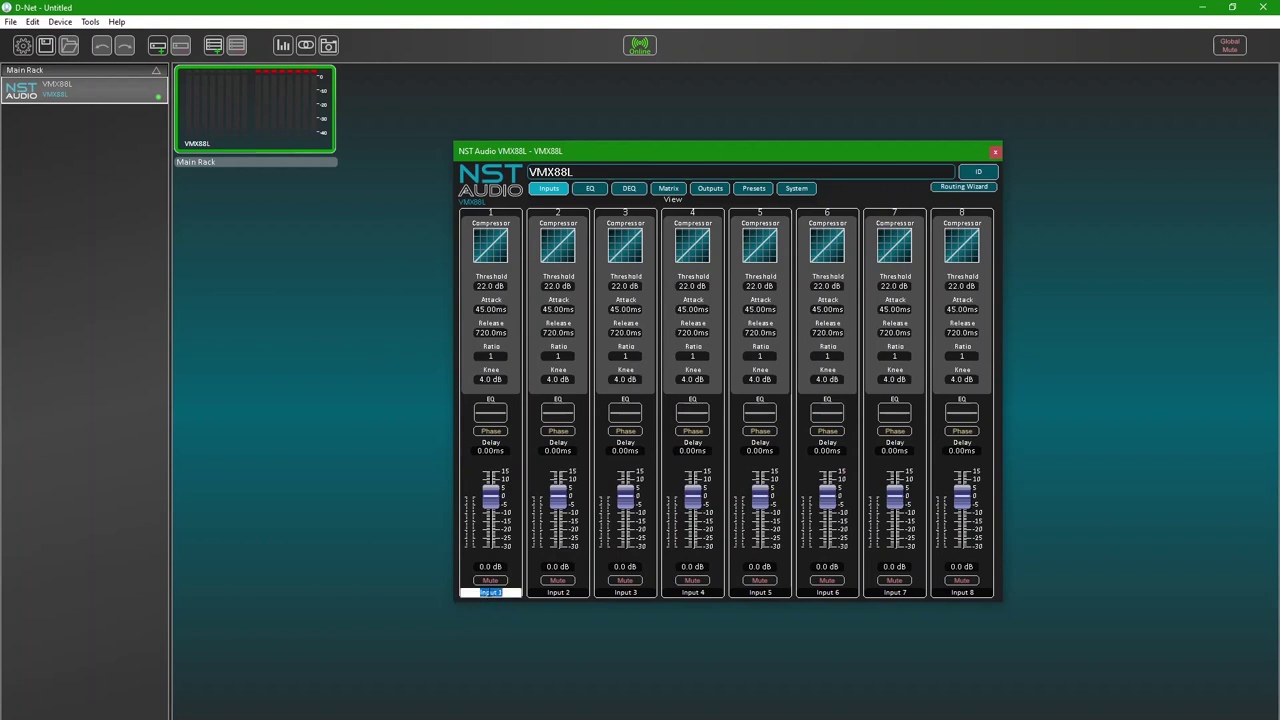
Name inputs 1–3 LAPTOP, BEIN and SAT. TV.
type("LAPTOP")
left_click(437, 666)
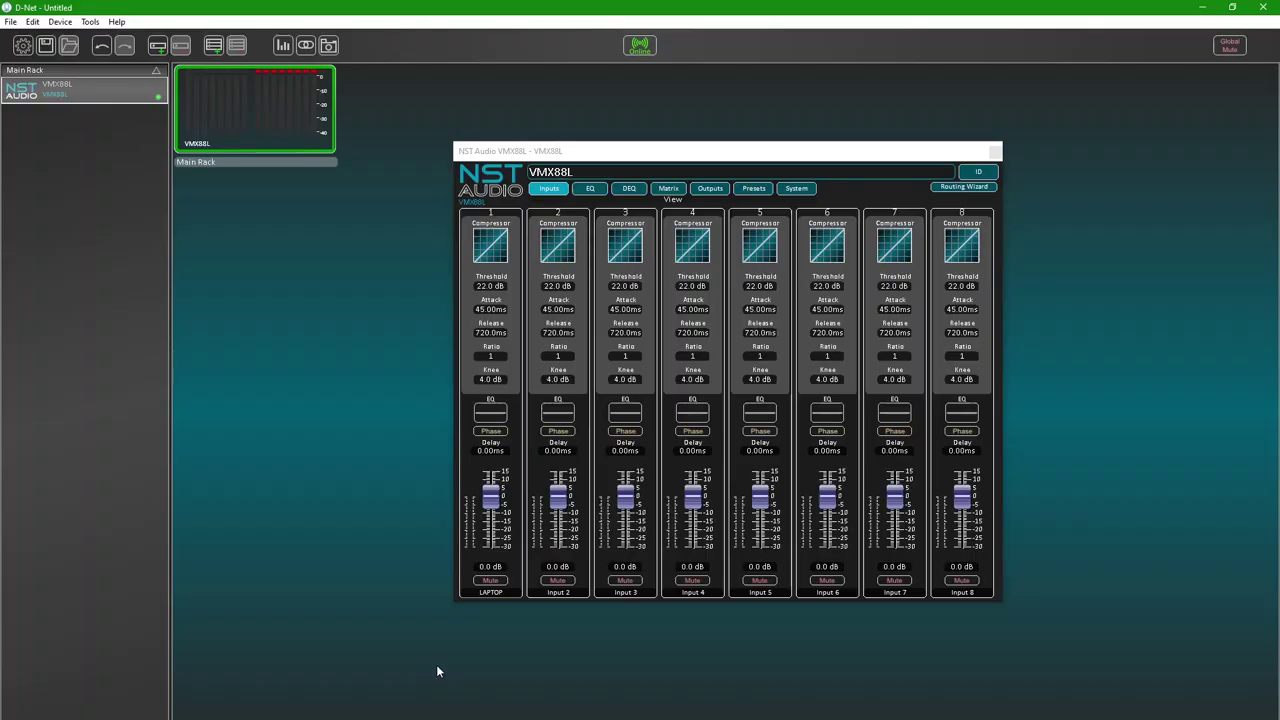
double_click(560, 592)
type("BEIN")
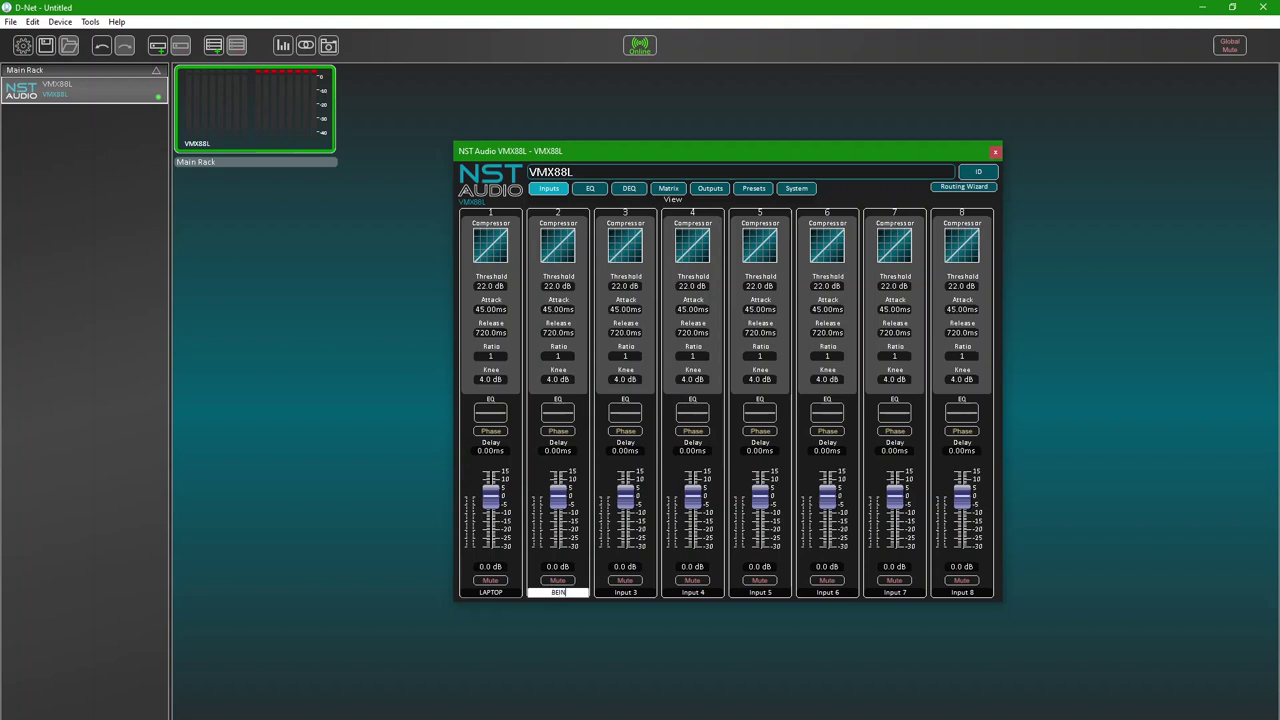
key("Tab")
type("SAT. TV")
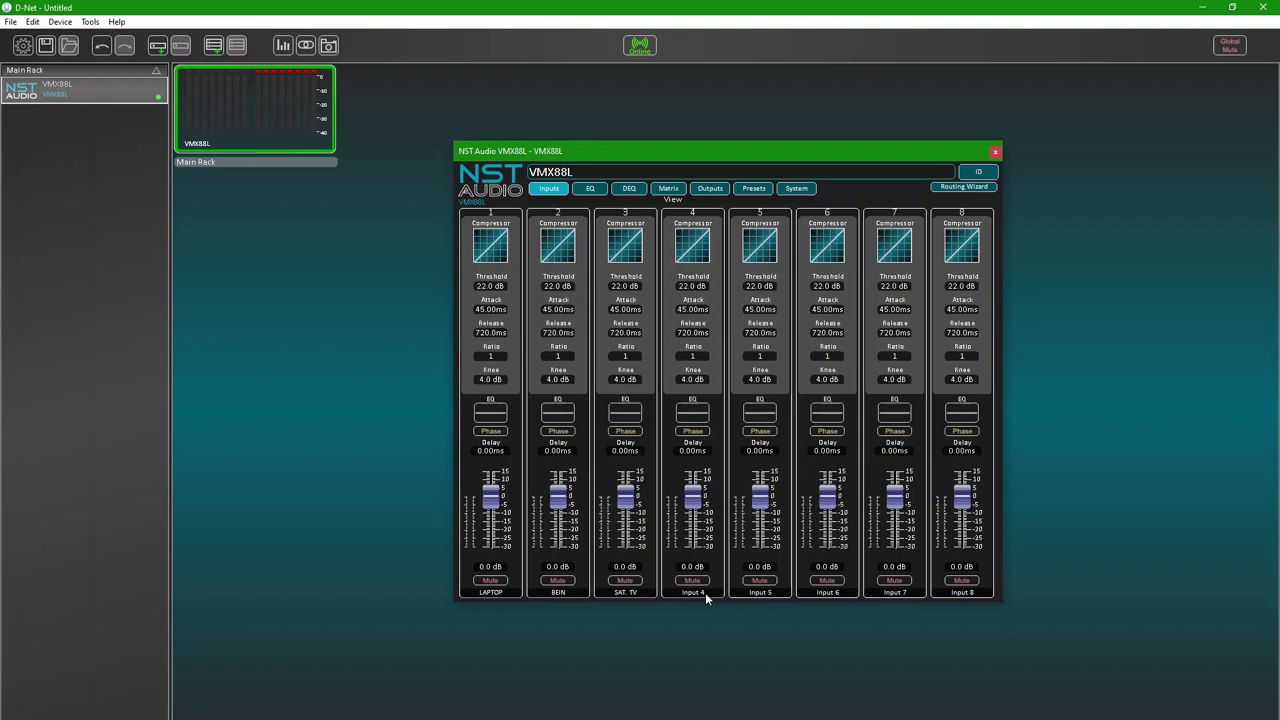
Name inputs 4–6 GUEST, DJ1 LEFT and DJ1 RIGHT.
type("GUEST")
type("1 LEFT")
key("Return")
double_click(814, 593)
type("DJ")
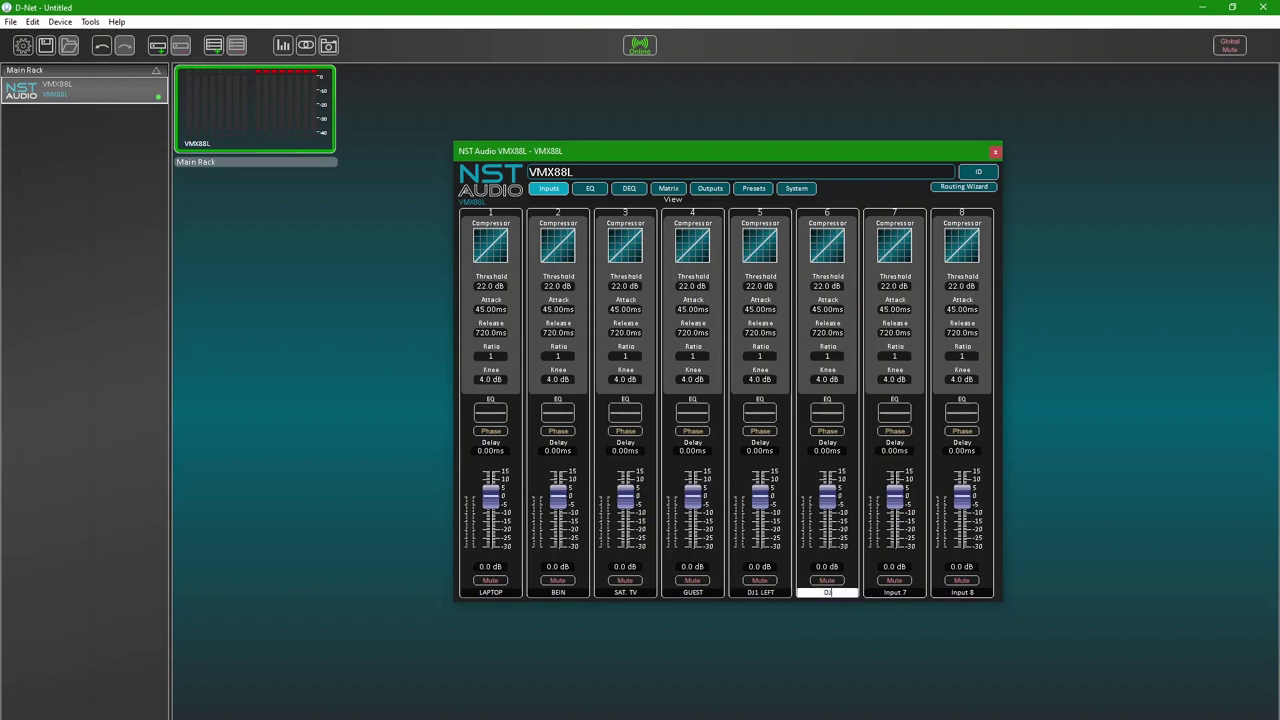
type("1 RIGHT")
key("Return")
scroll(822, 591, "up", 3)
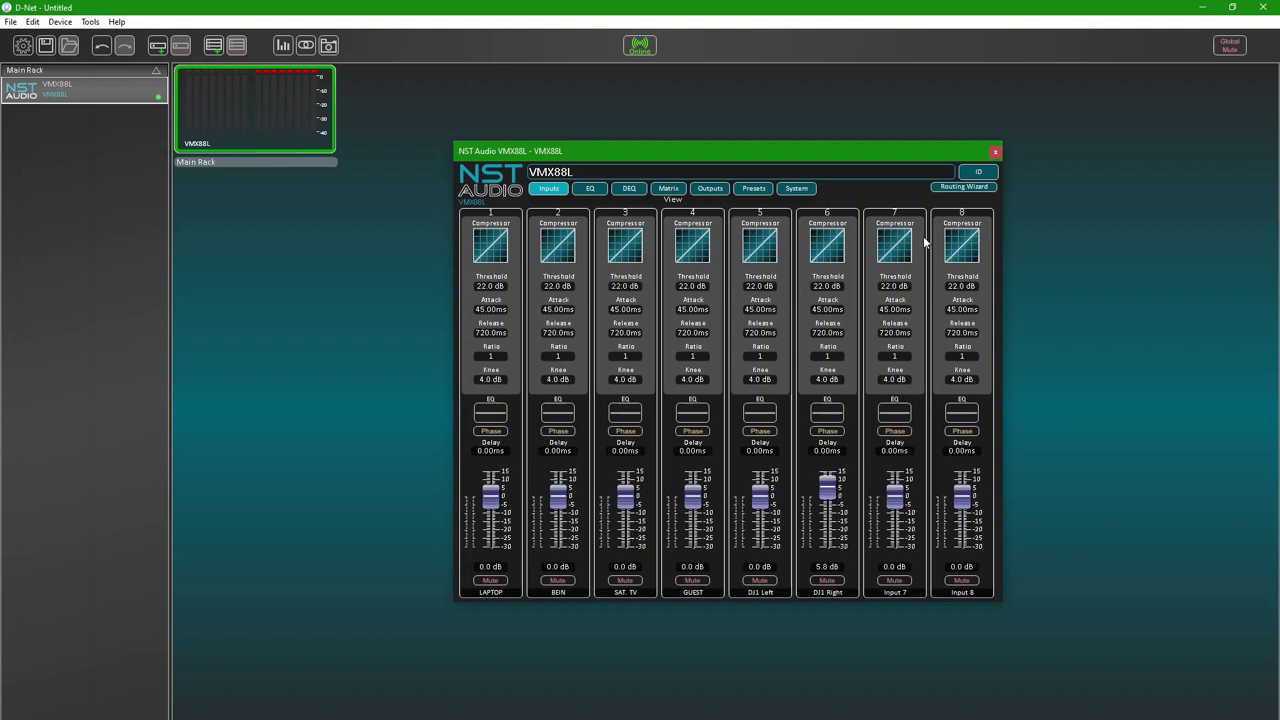
Link input 5 with input 6 in the Routing Wizard and set the pair to -7.7 dB.
left_click(952, 187)
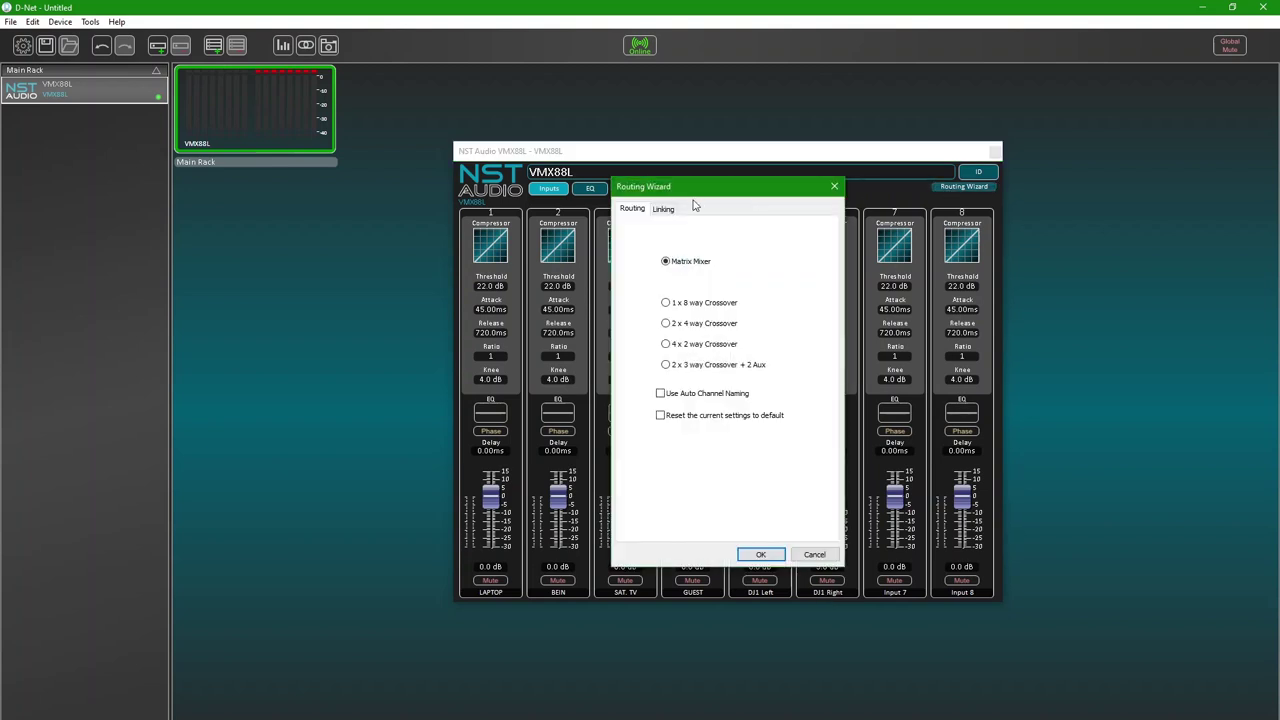
left_click(664, 210)
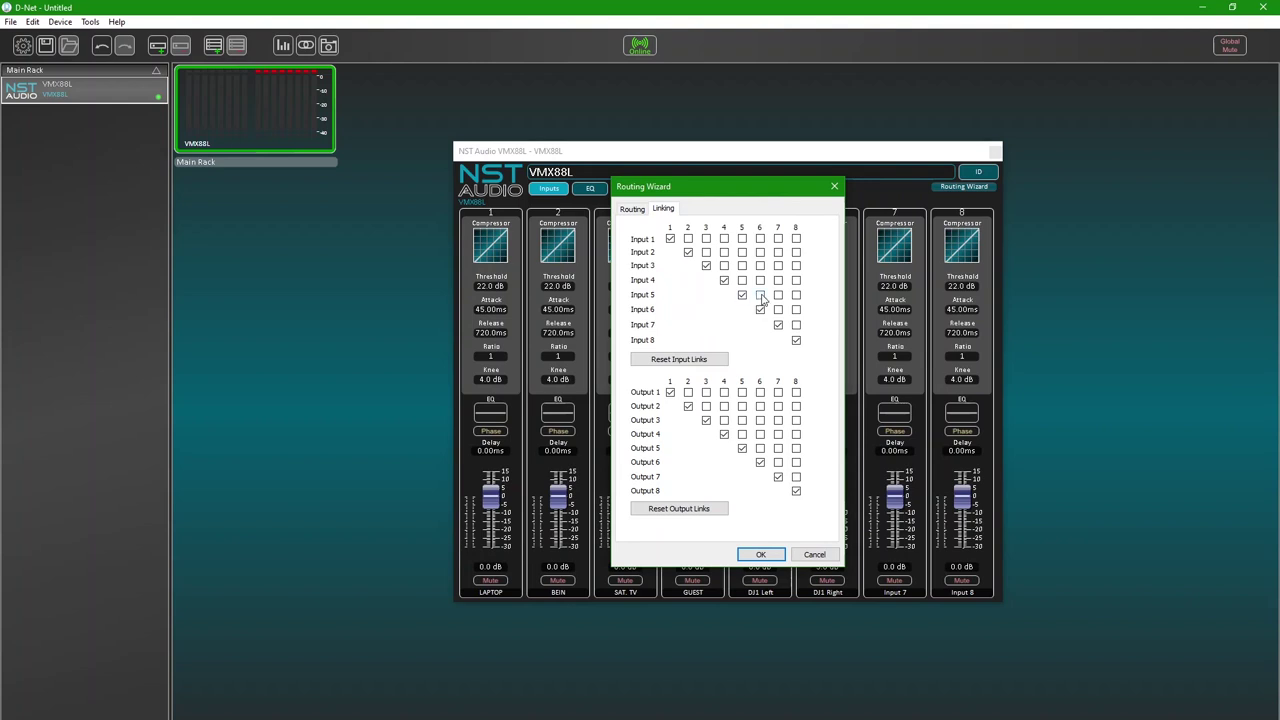
left_click(761, 296)
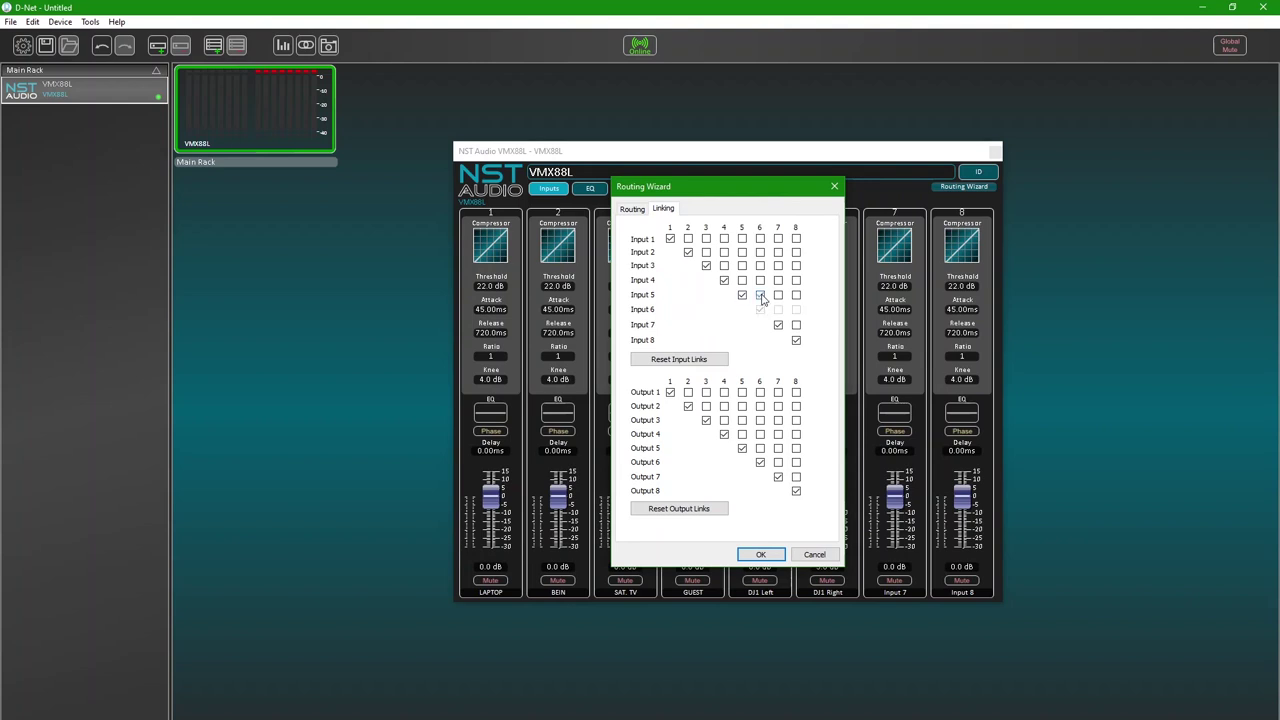
left_click(761, 555)
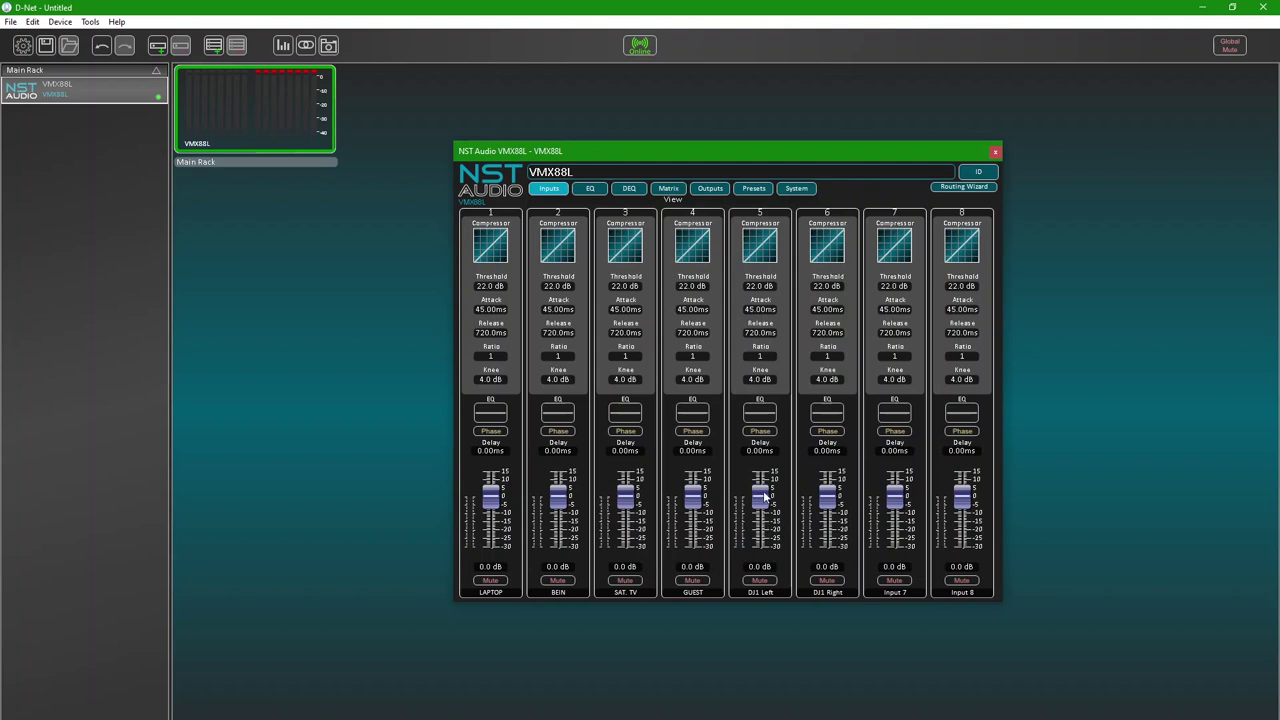
mouse_move(766, 500)
left_mouse_down()
mouse_move(768, 525)
mouse_move(769, 470)
mouse_move(774, 511)
left_mouse_up()
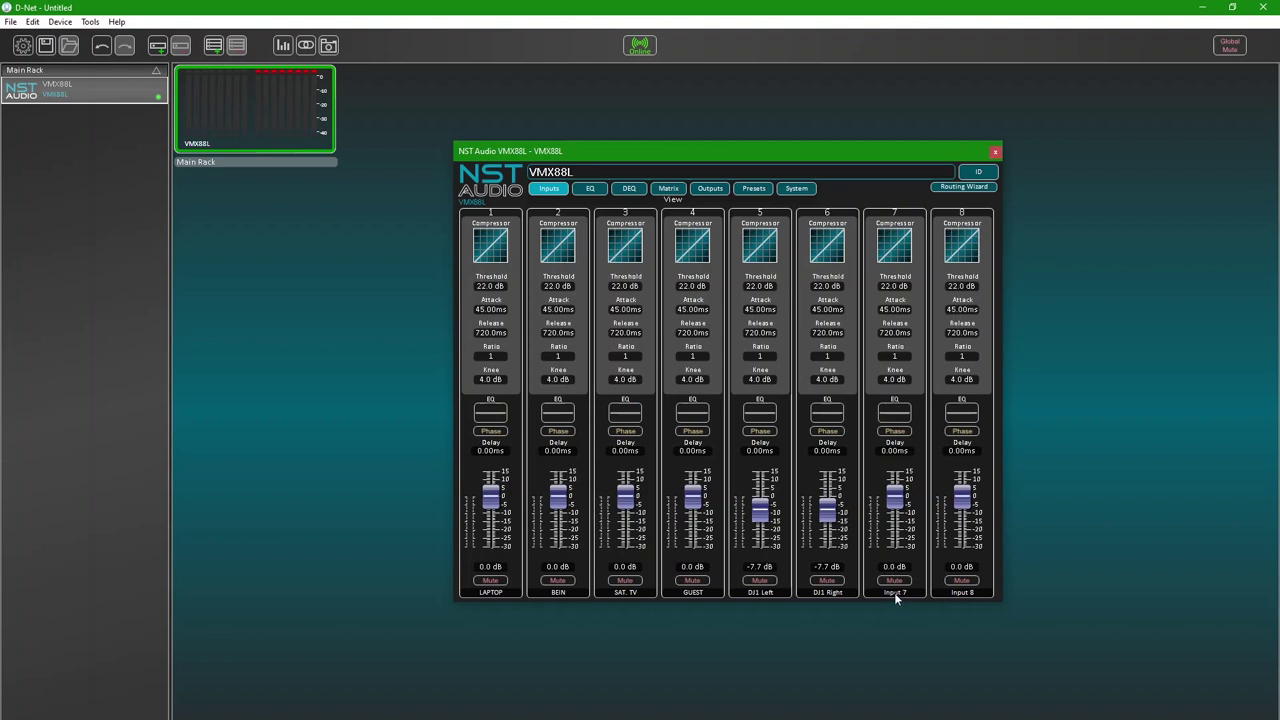
Rename inputs 7 and 8 to DJ2 Left and DJ2 Right.
double_click(895, 593)
type("DJ2 Left")
key("Return")
double_click(955, 594)
type("DJ2 Right")
key("Return")
Link input 7 with input 8 as a stereo pair in the Routing Wizard.
left_click(976, 189)
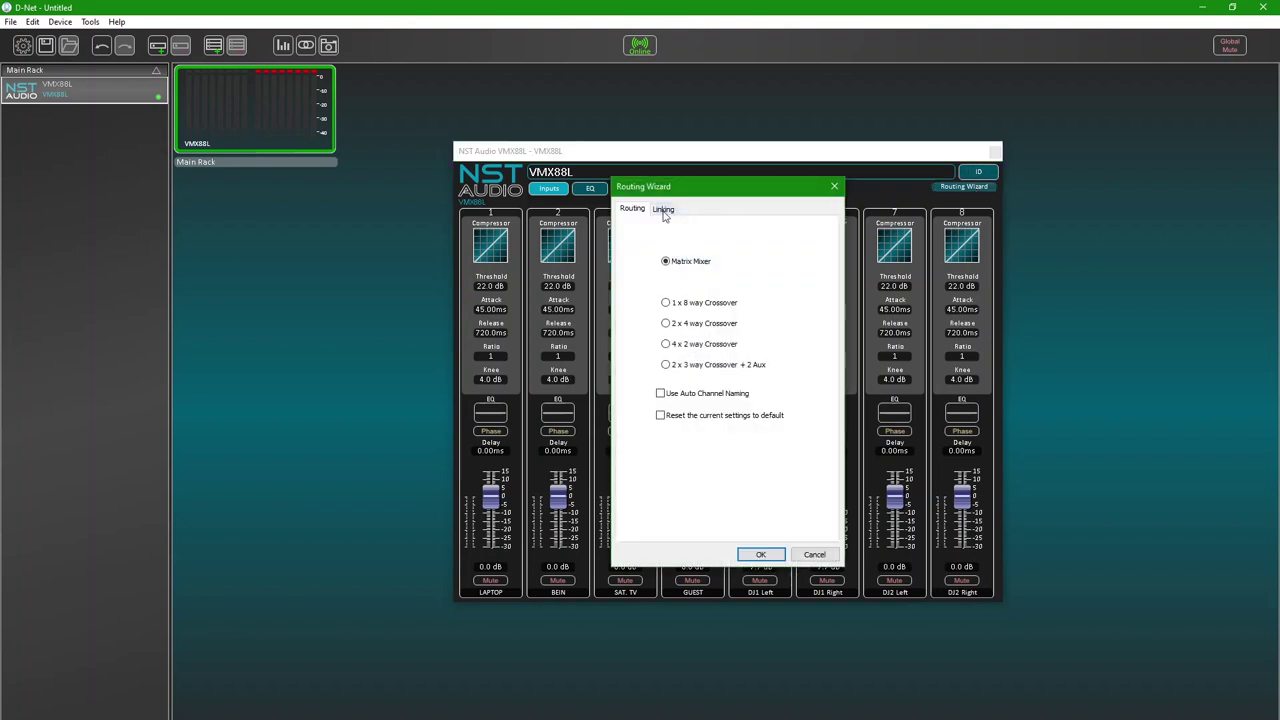
left_click(663, 208)
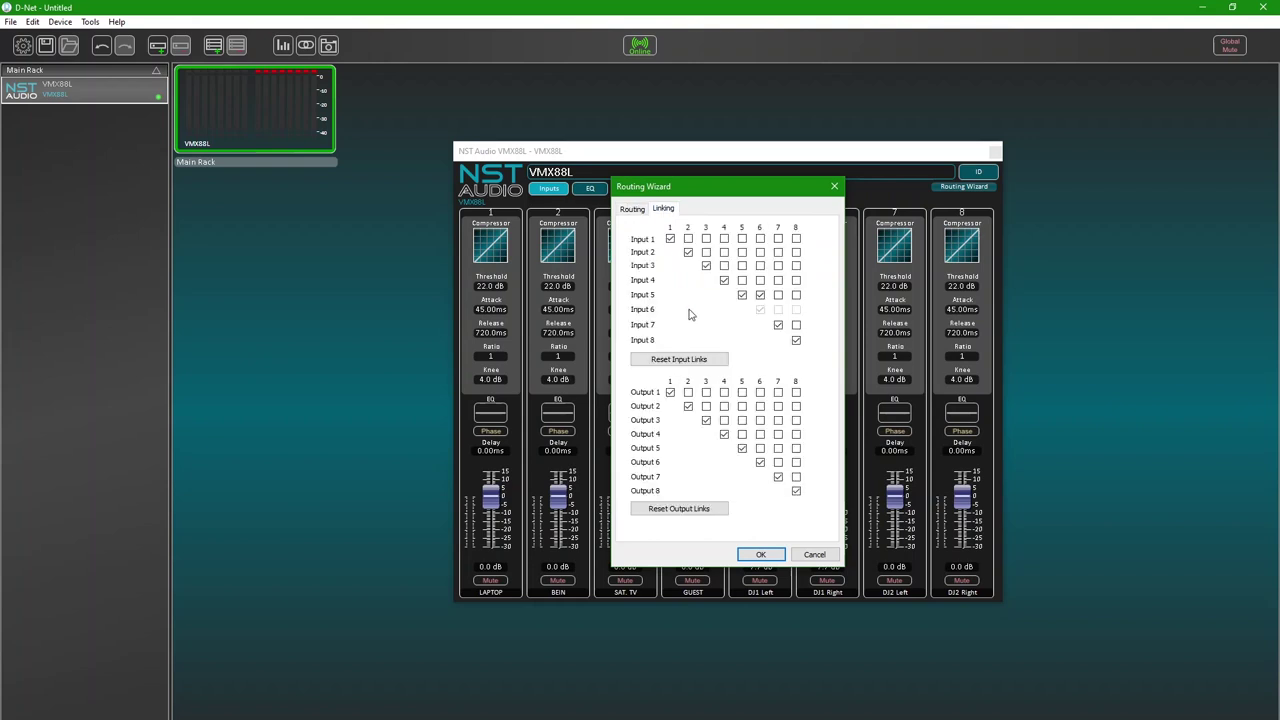
left_click(796, 325)
left_click(760, 554)
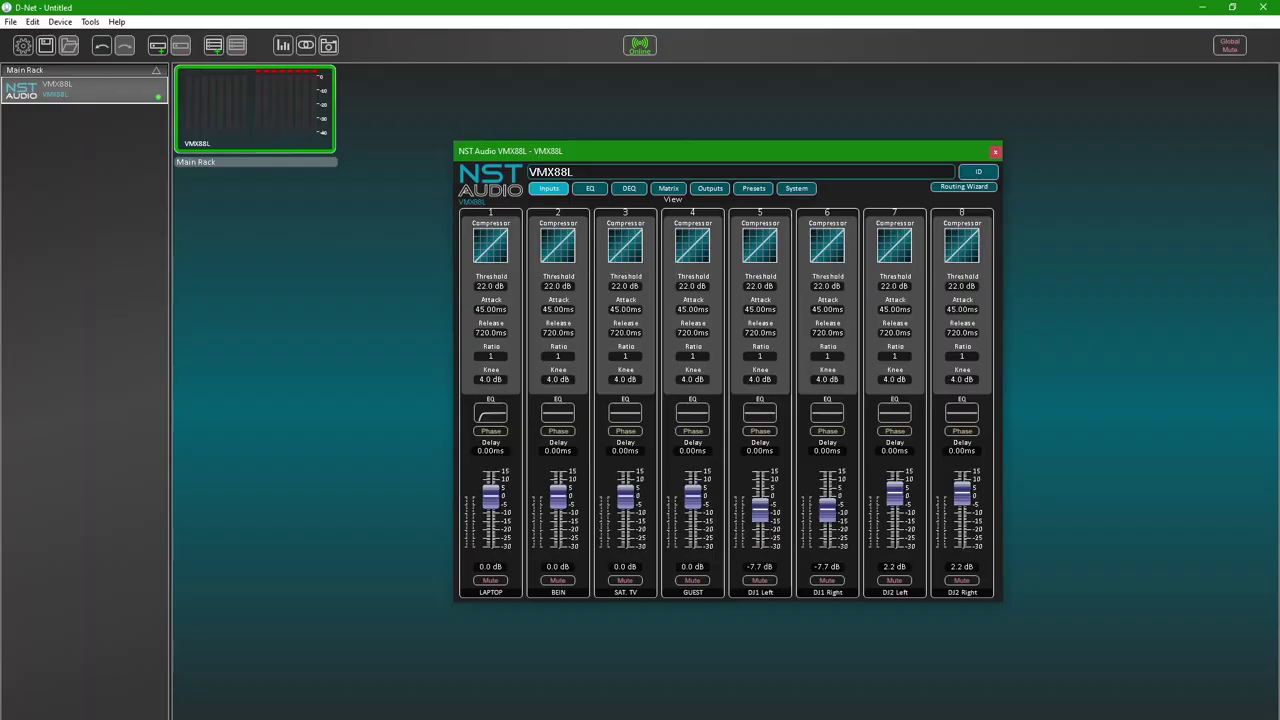
Name outputs 1 and 2 FOYER and ABOVE BAR.
left_click(710, 188)
double_click(489, 594)
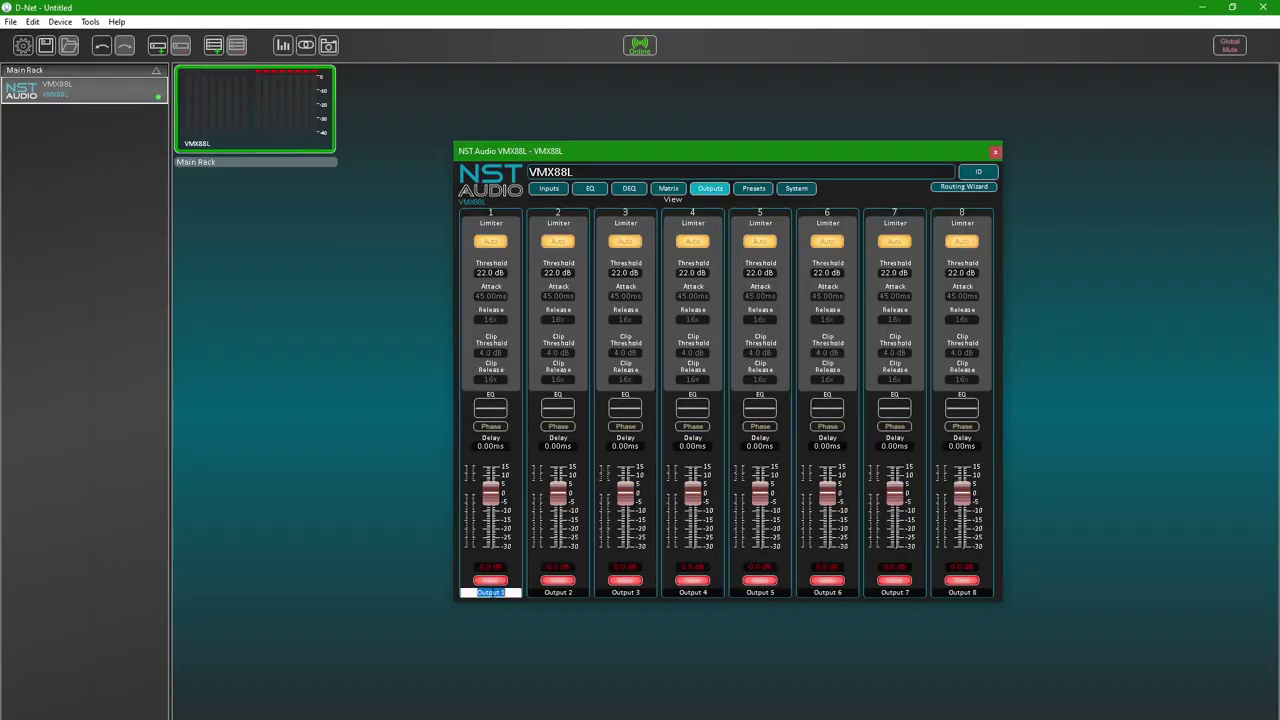
type("FOYER")
key("Return")
double_click(560, 594)
type("ABOVE BAR")
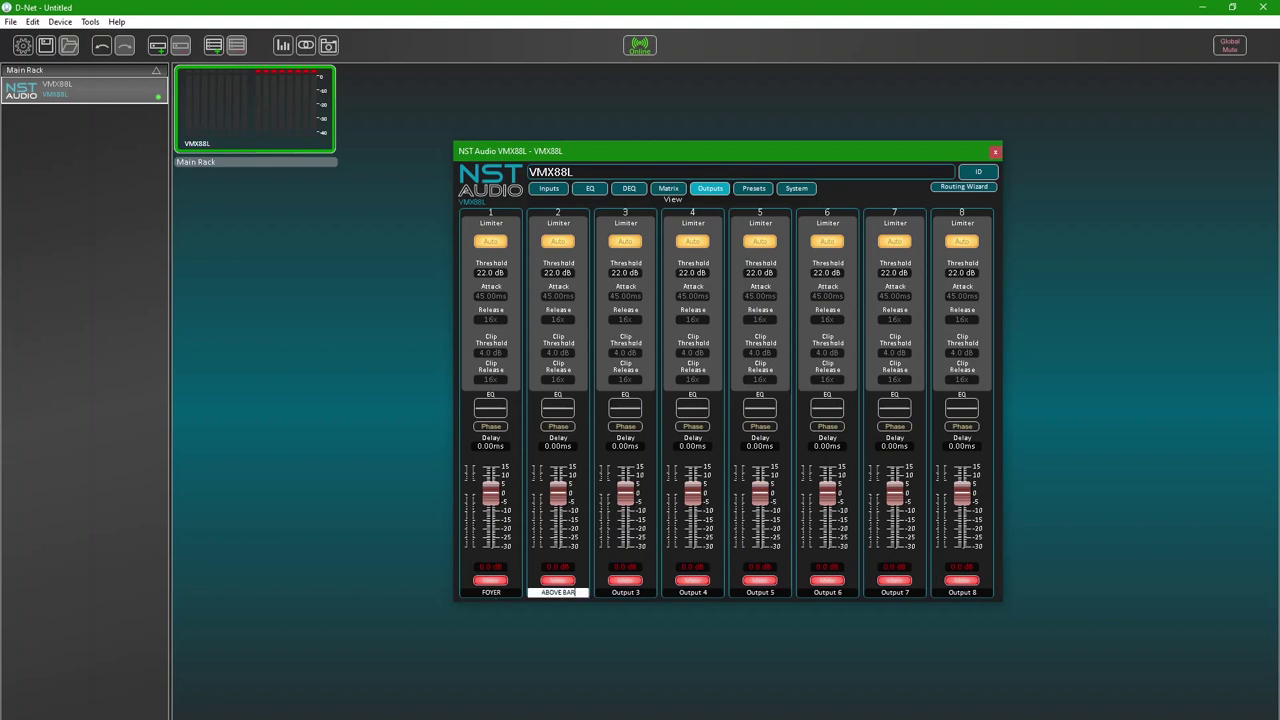
key("Return")
Name outputs 3 and 4 RESTAURANT and VIP AREA.
double_click(626, 593)
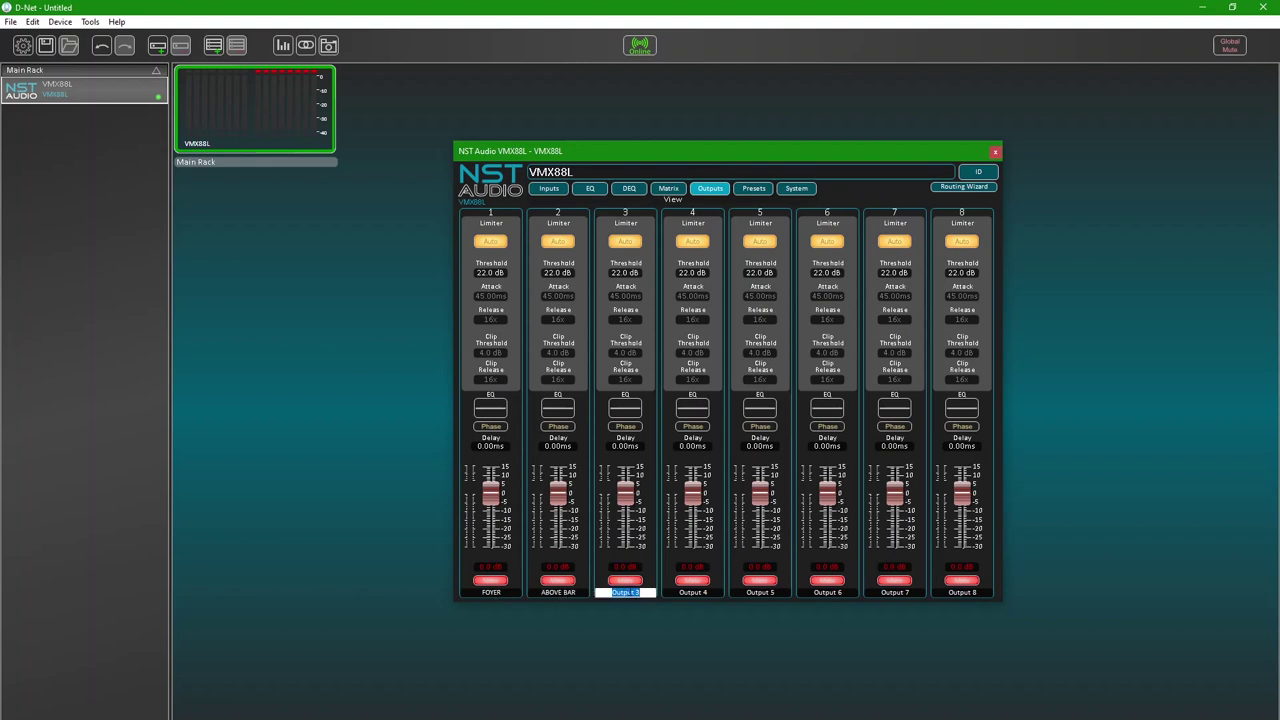
type("RESTAURANT")
key("Return")
double_click(692, 593)
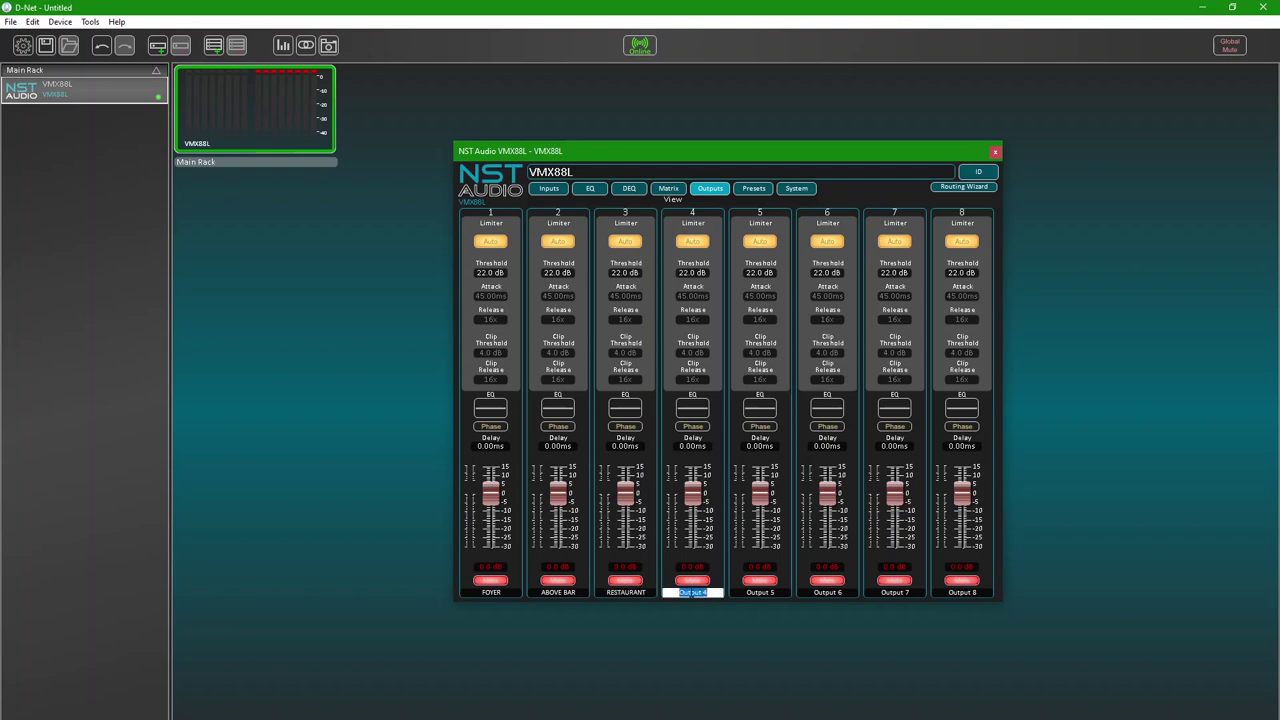
type("VIP AREA")
key("Return")
left_click(505, 408)
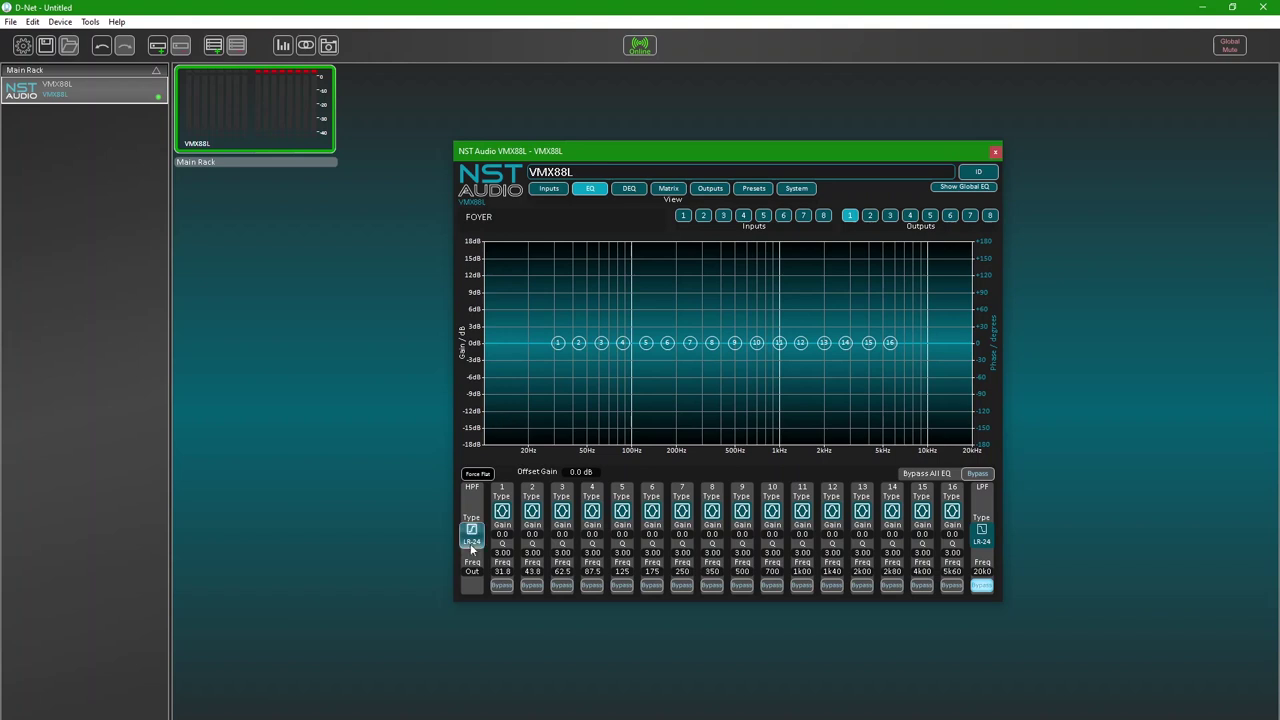
Raise the FOYER high-pass filter frequency to 97.8 Hz.
scroll(474, 576, "up", 5)
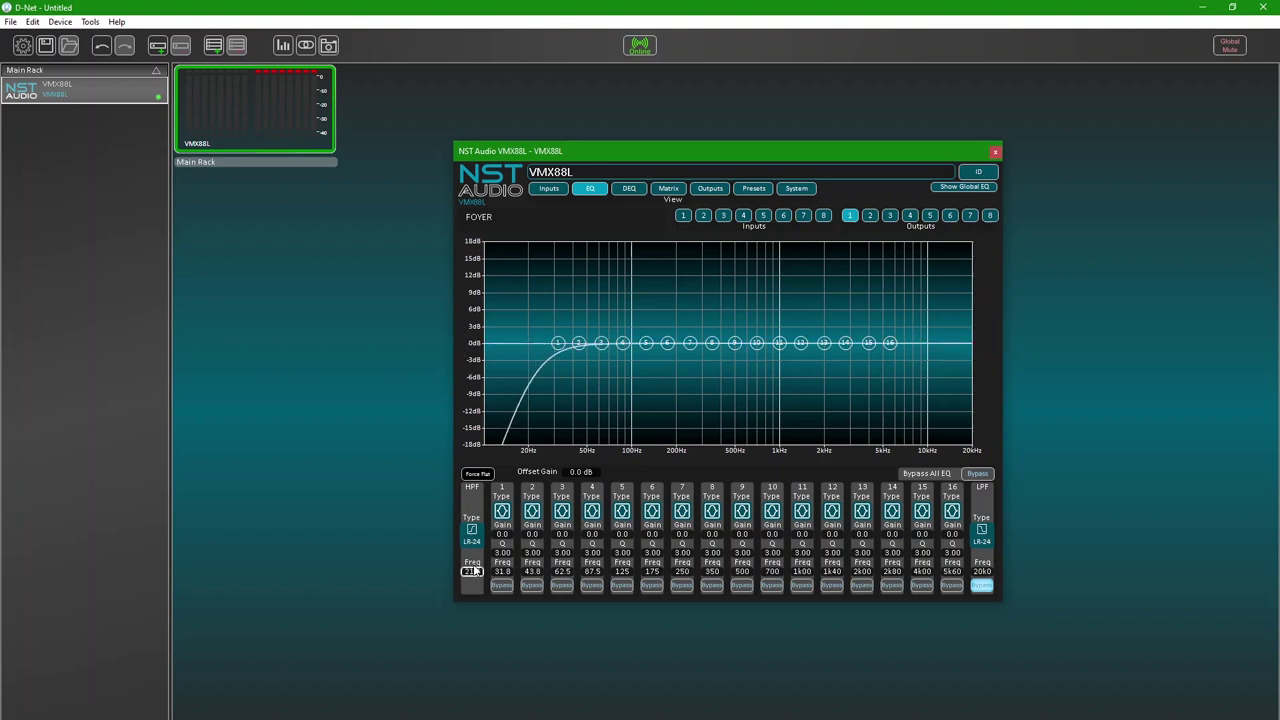
scroll(478, 572, "up", 6)
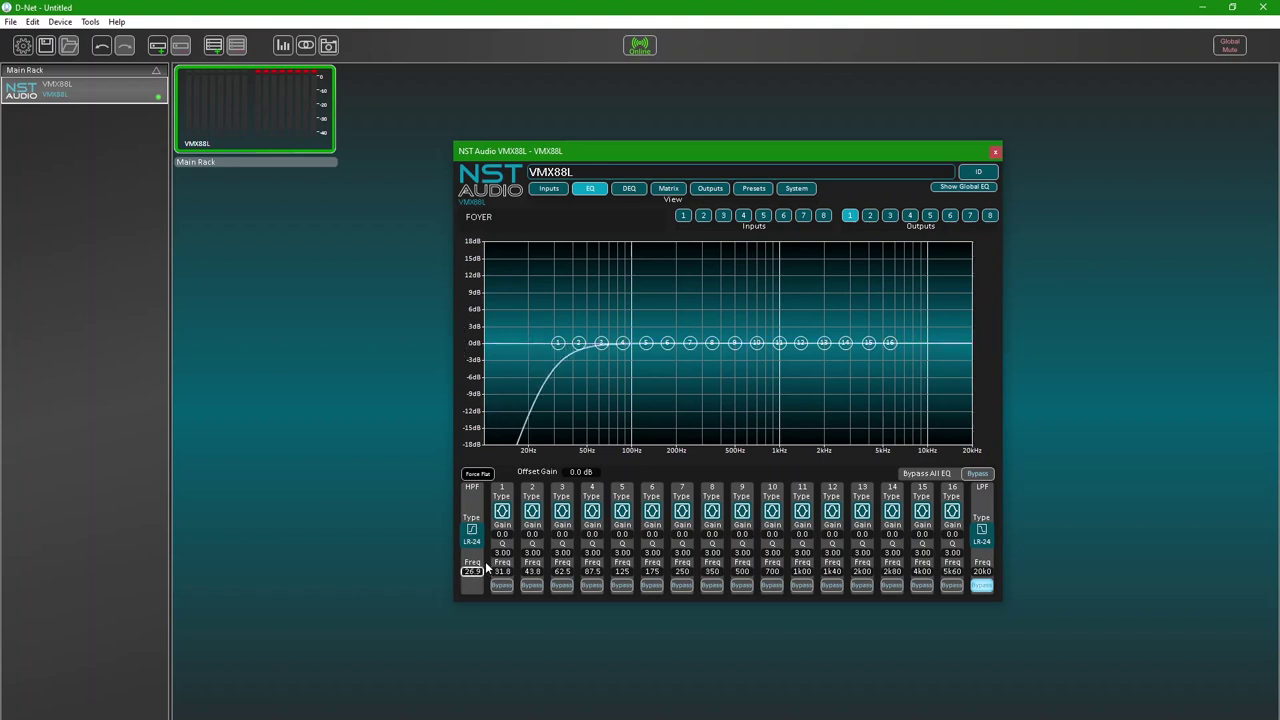
scroll(487, 562, "up", 4)
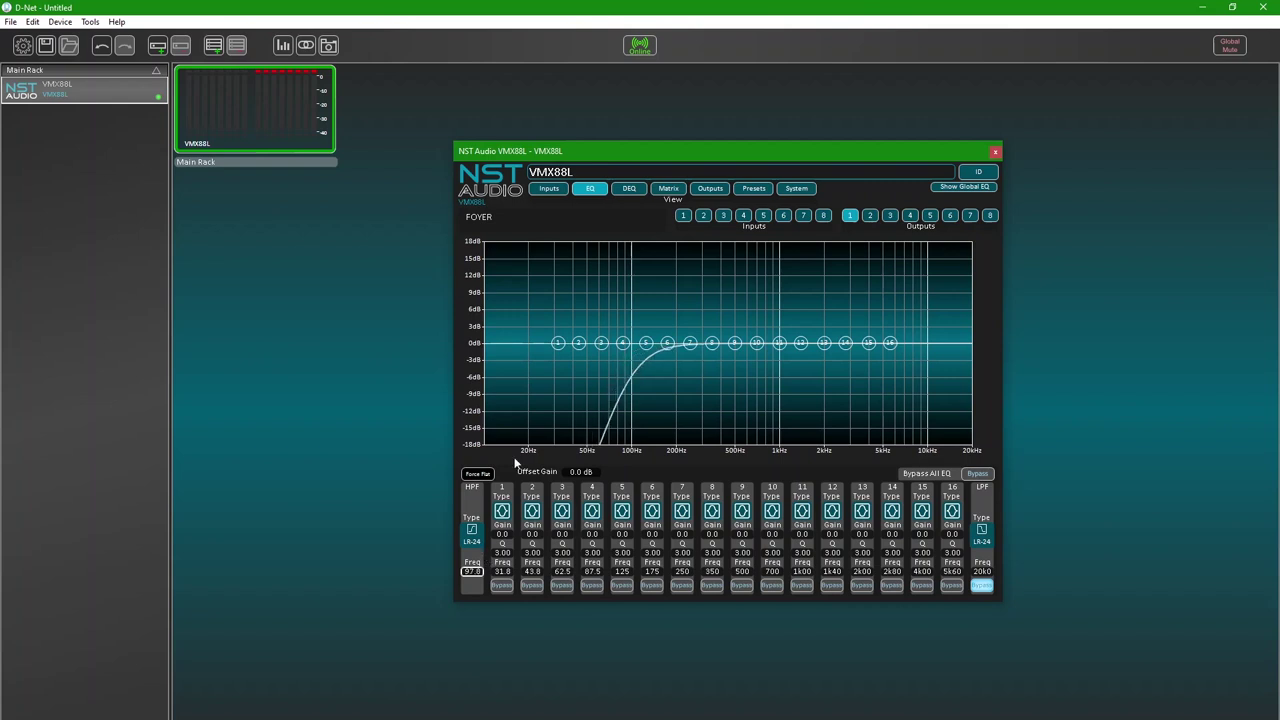
left_click(707, 189)
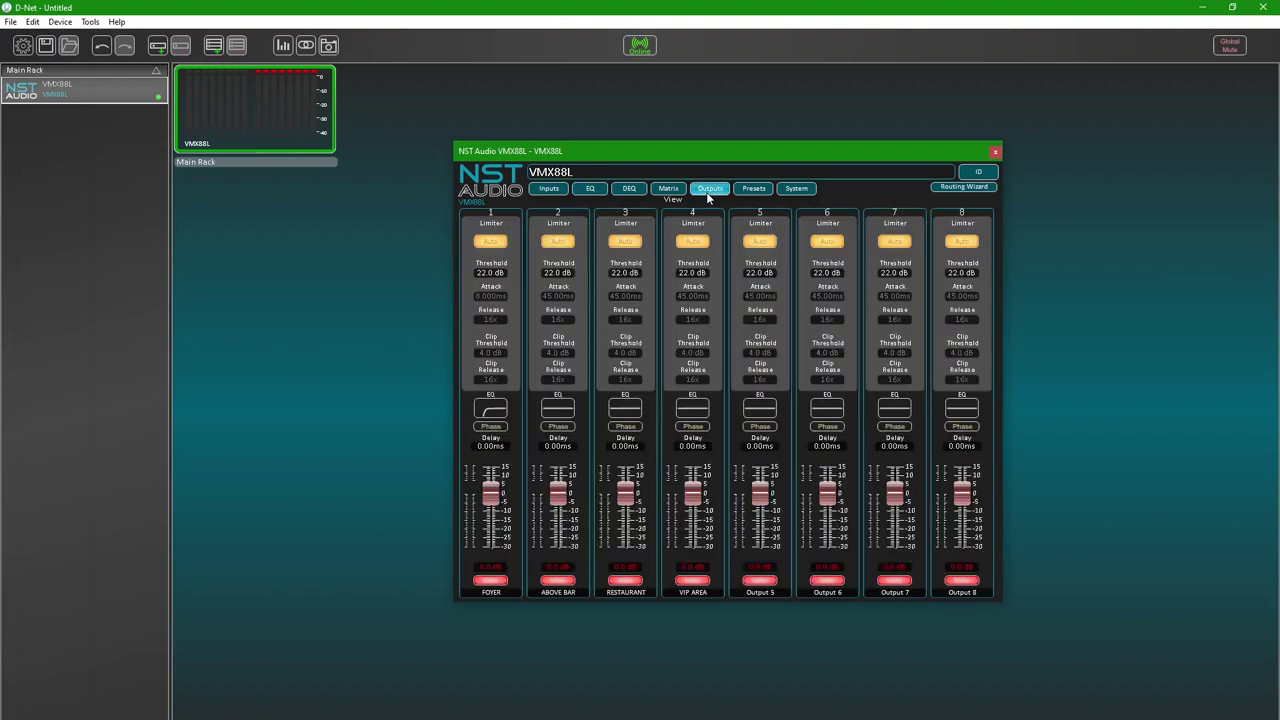
Copy FOYER's output channel and paste only its EQ and crossover onto ABOVE BAR and RESTAURANT.
right_click(518, 411)
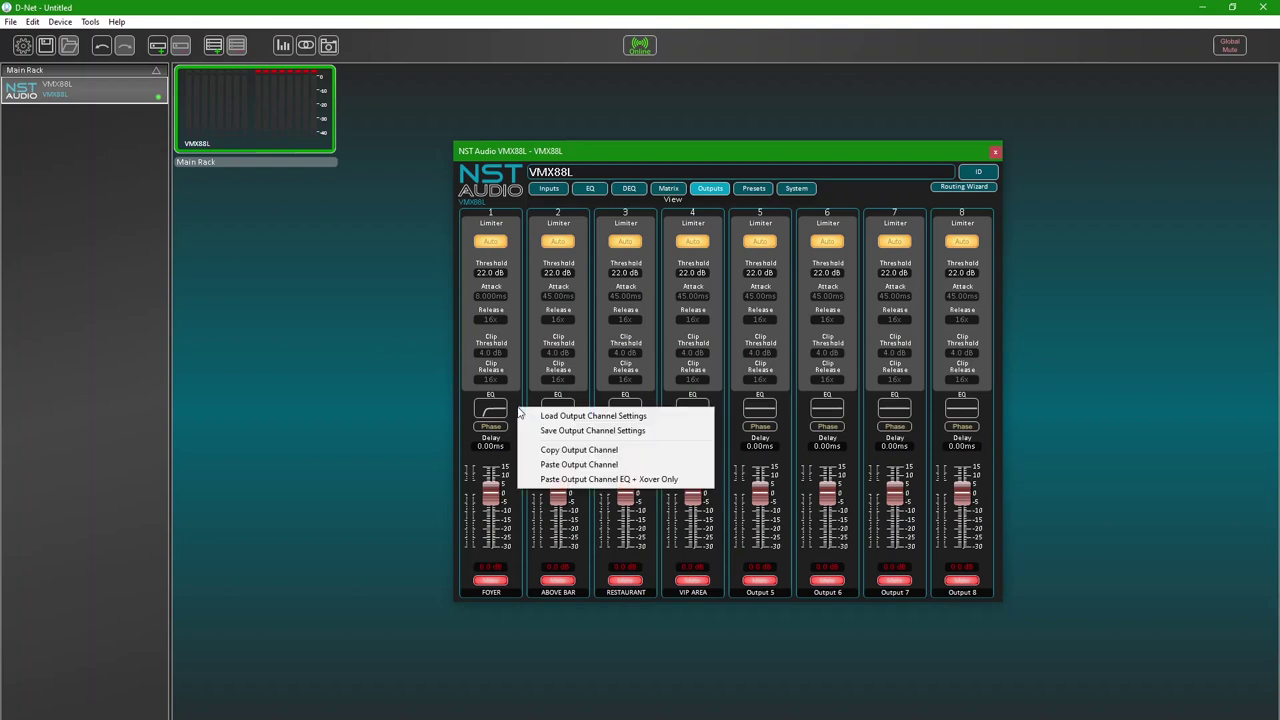
left_click(579, 449)
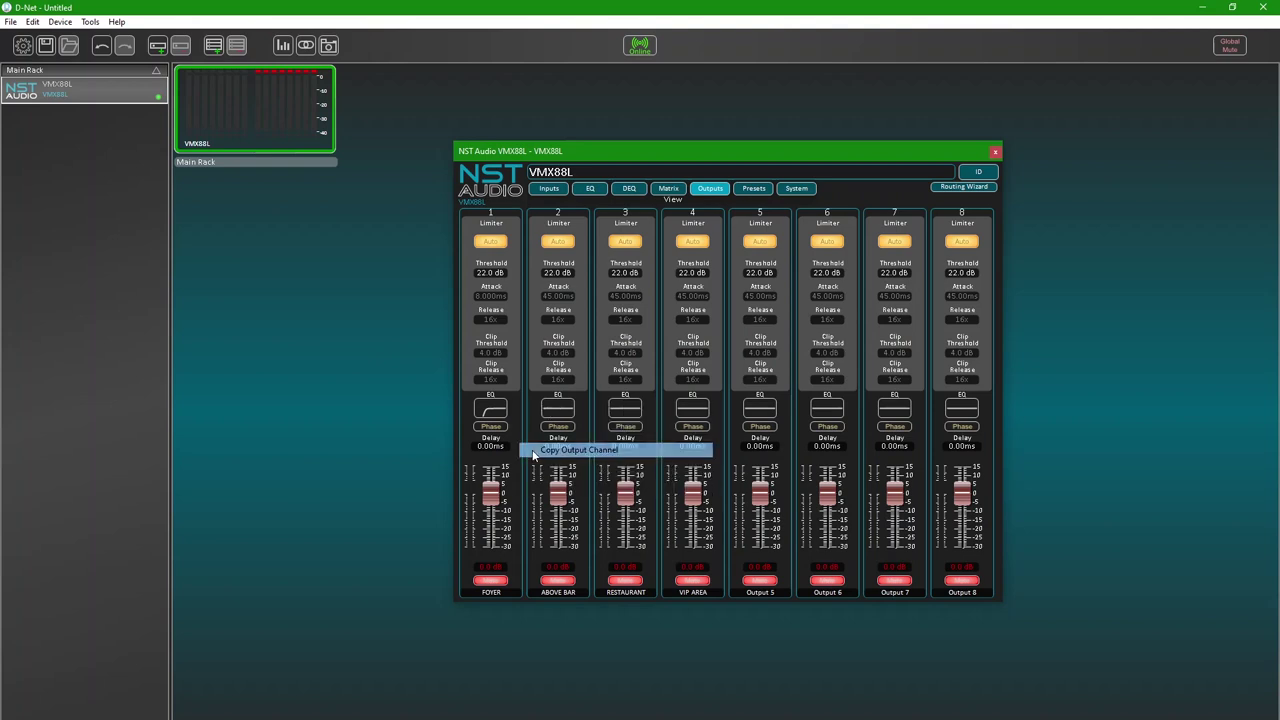
right_click(577, 416)
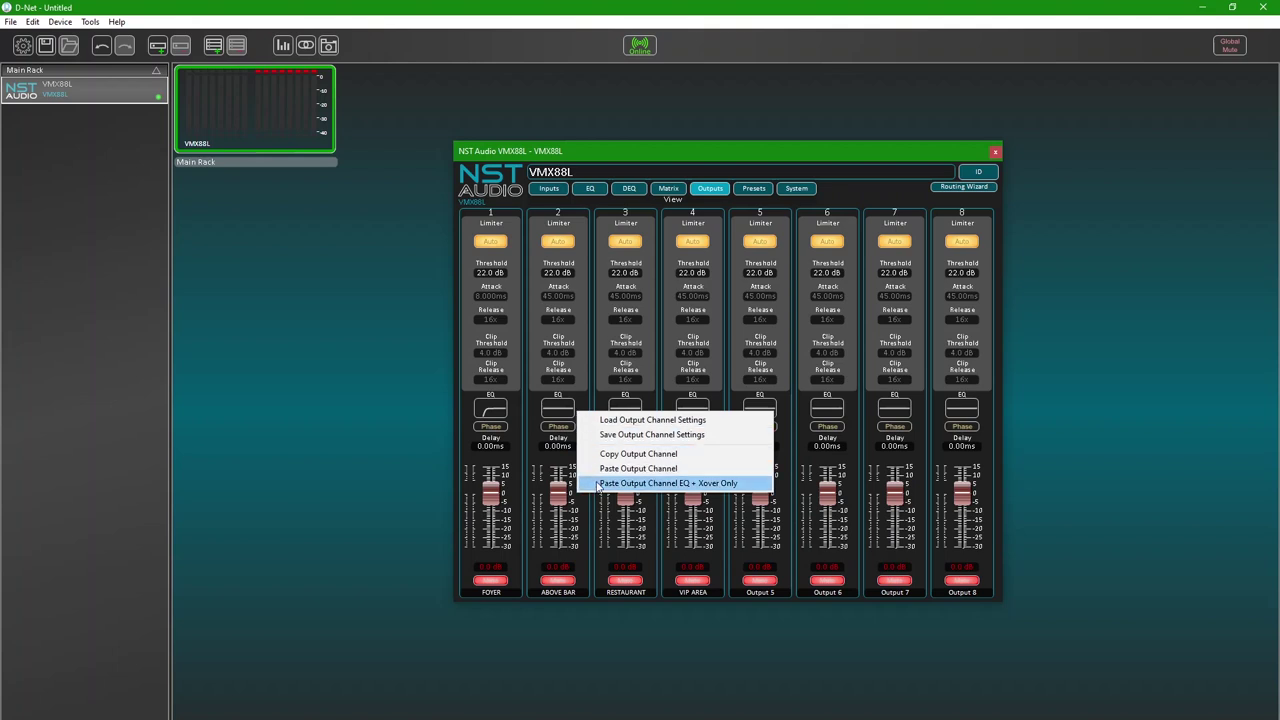
left_click(600, 486)
right_click(643, 418)
left_click(662, 487)
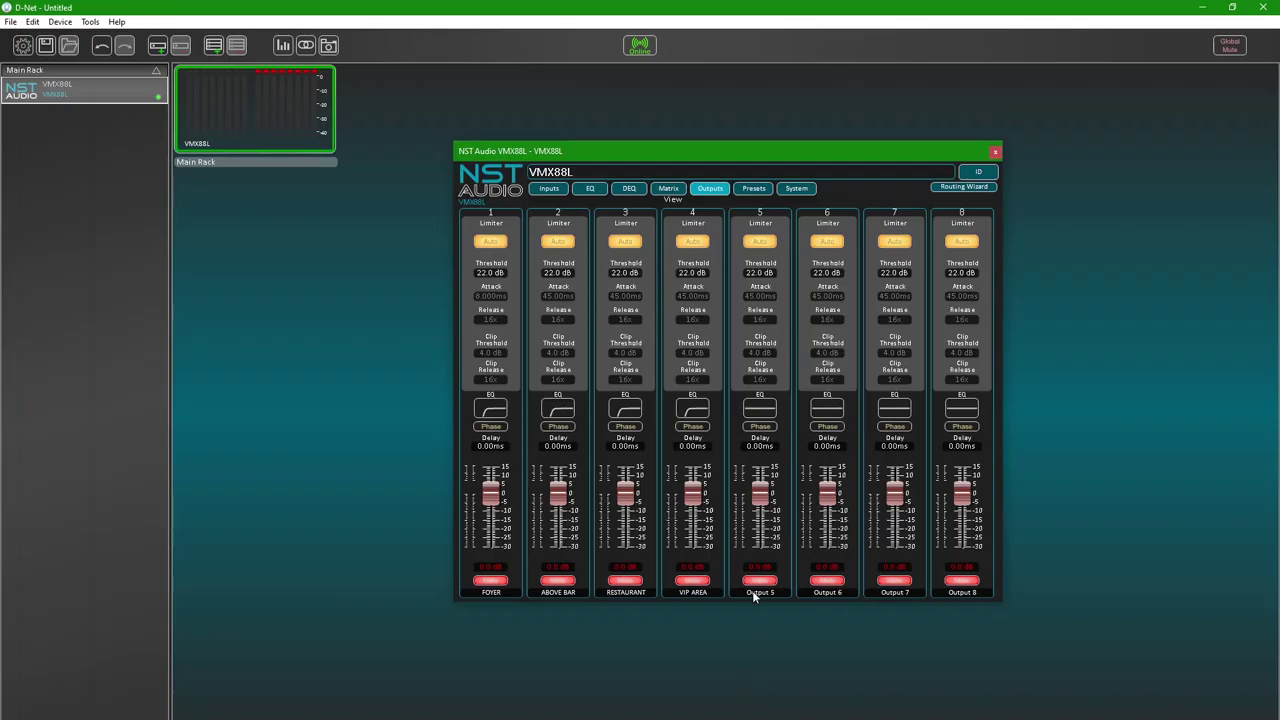
Rename output 5 to DAY SUBS.
double_click(757, 593)
type("DAN")
type(" SUBS")
key("Return")
Enable an LR-24 low-pass filter on DAY SUBS and lower its cutoff frequency.
left_click(766, 410)
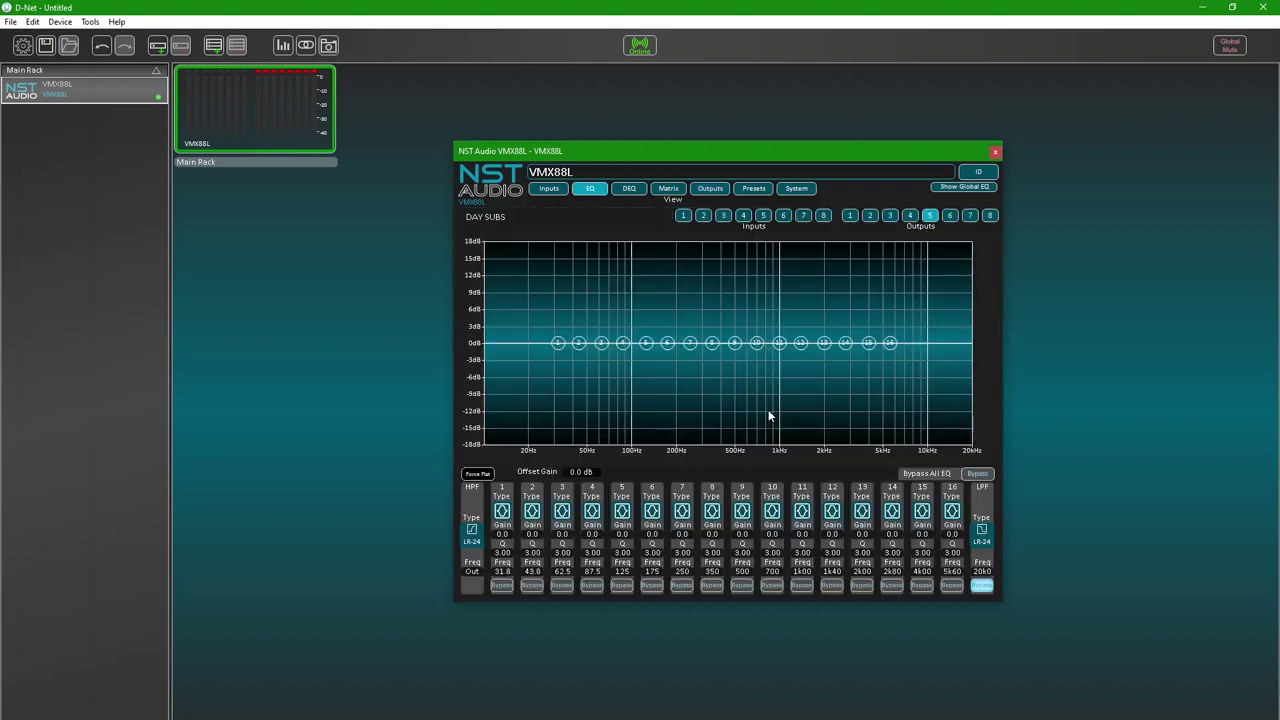
left_click(987, 587)
left_click(987, 587)
left_click_drag(983, 571, 997, 626)
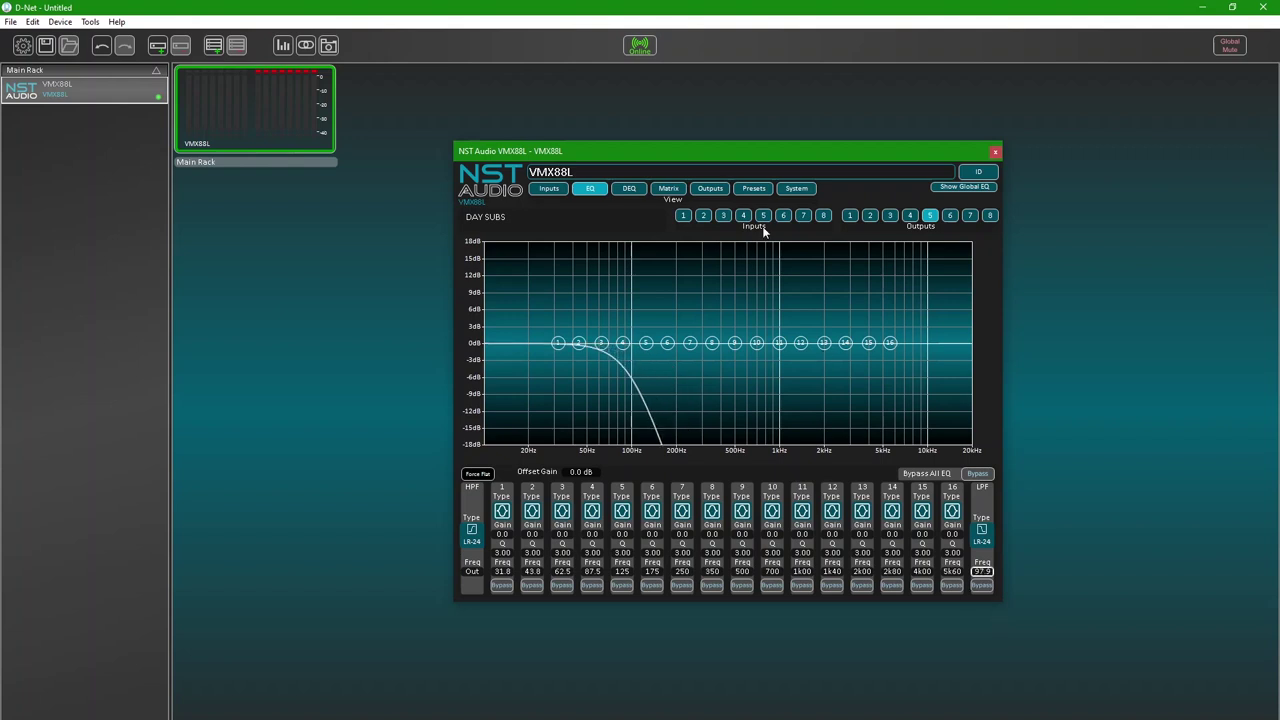
left_click(710, 188)
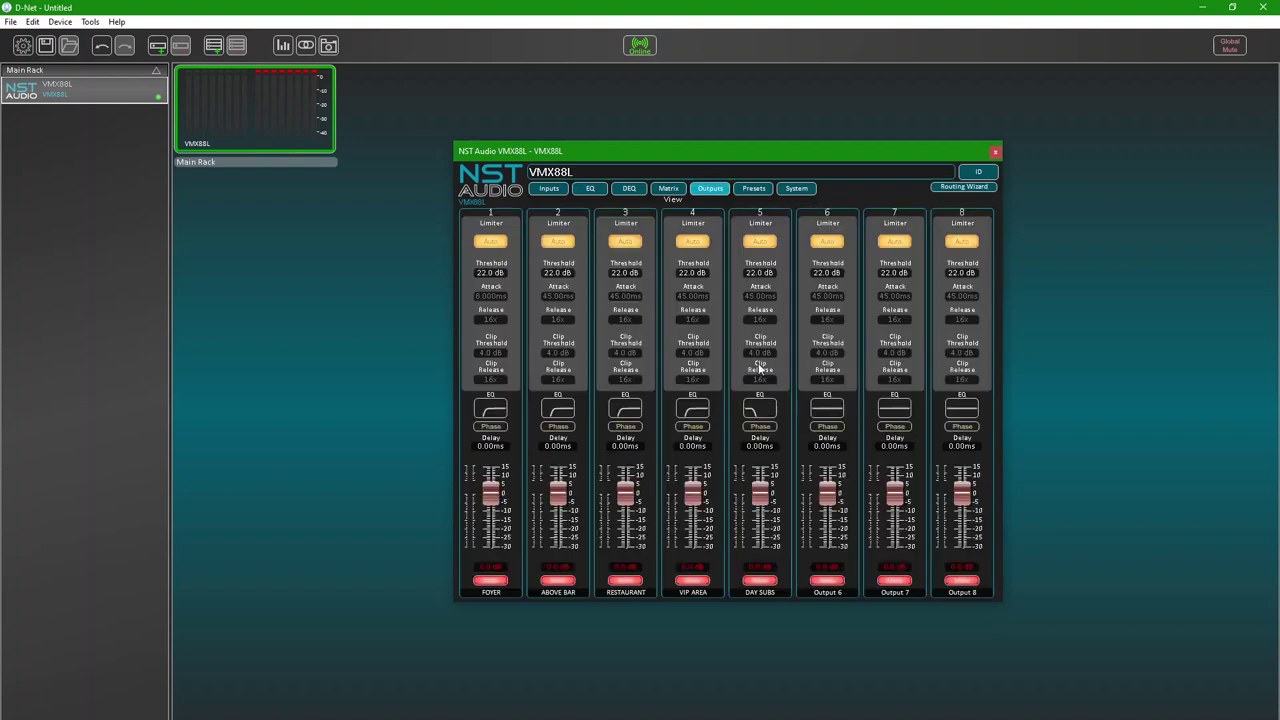
double_click(819, 593)
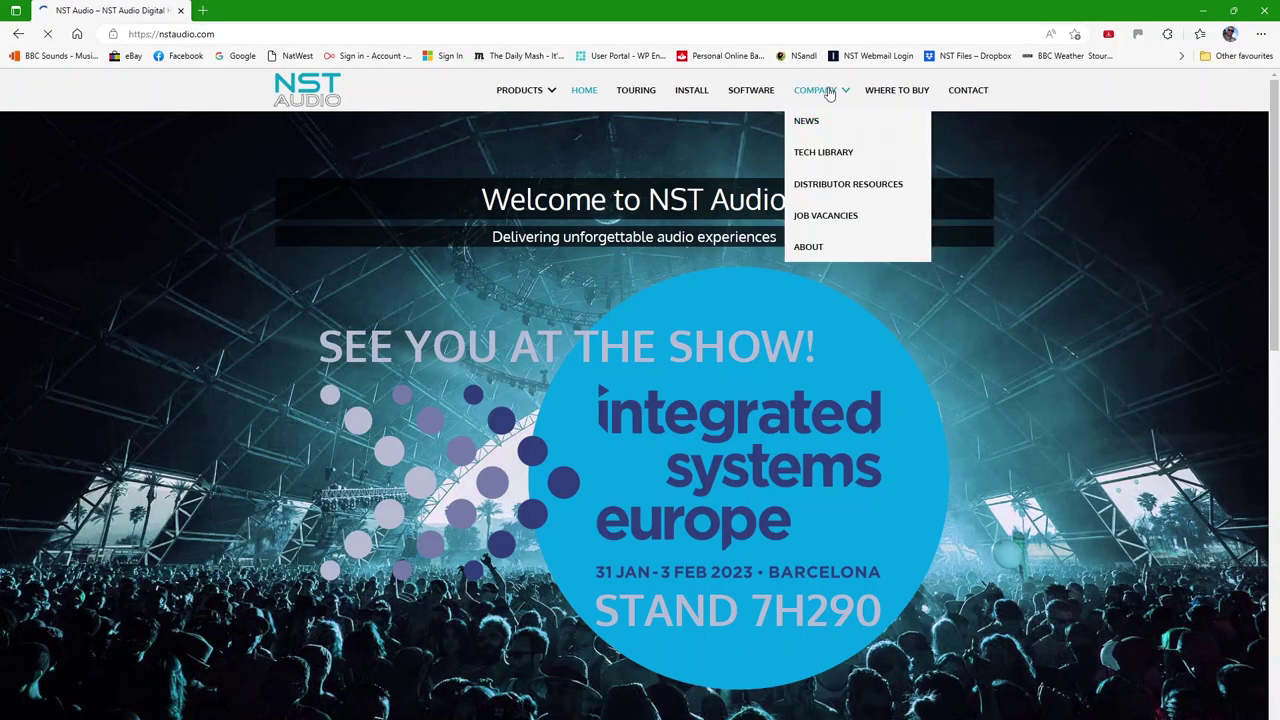
Open the Limiters Part 2 of 2 document from the NST Audio Tech Library.
left_click(823, 153)
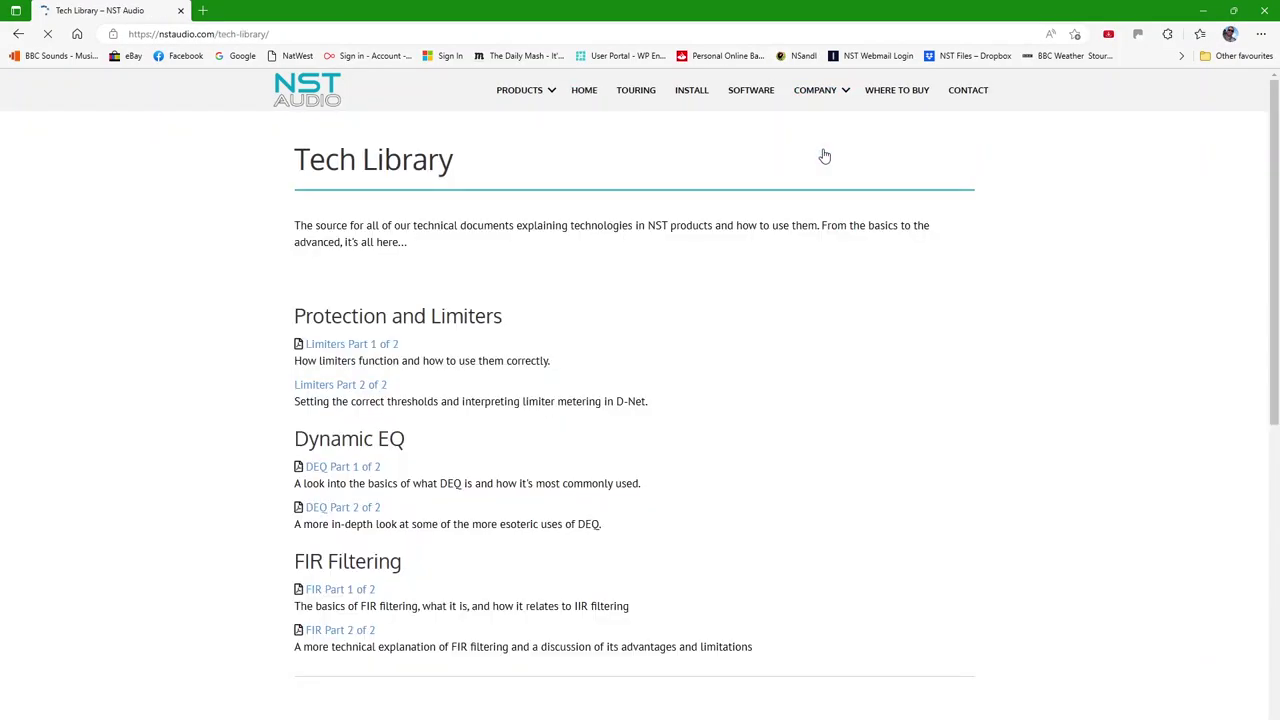
left_click(370, 392)
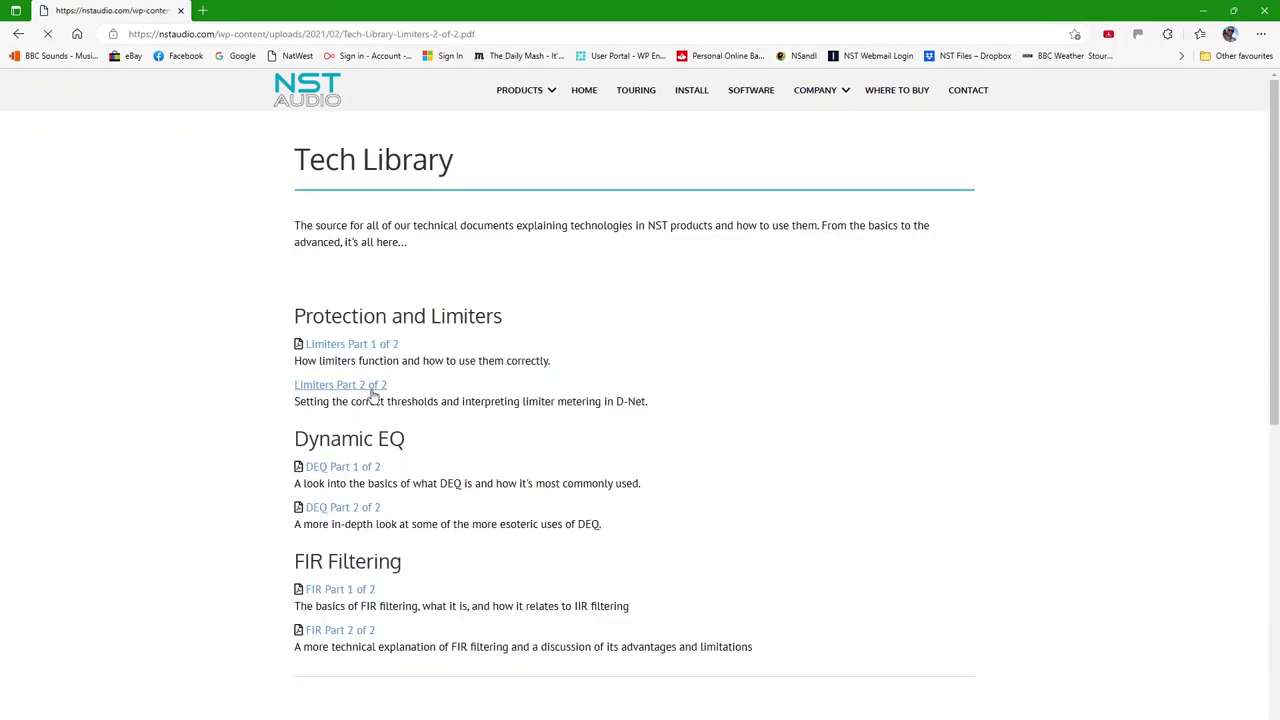
scroll(500, 409, "up", 3)
scroll(500, 409, "up", 3)
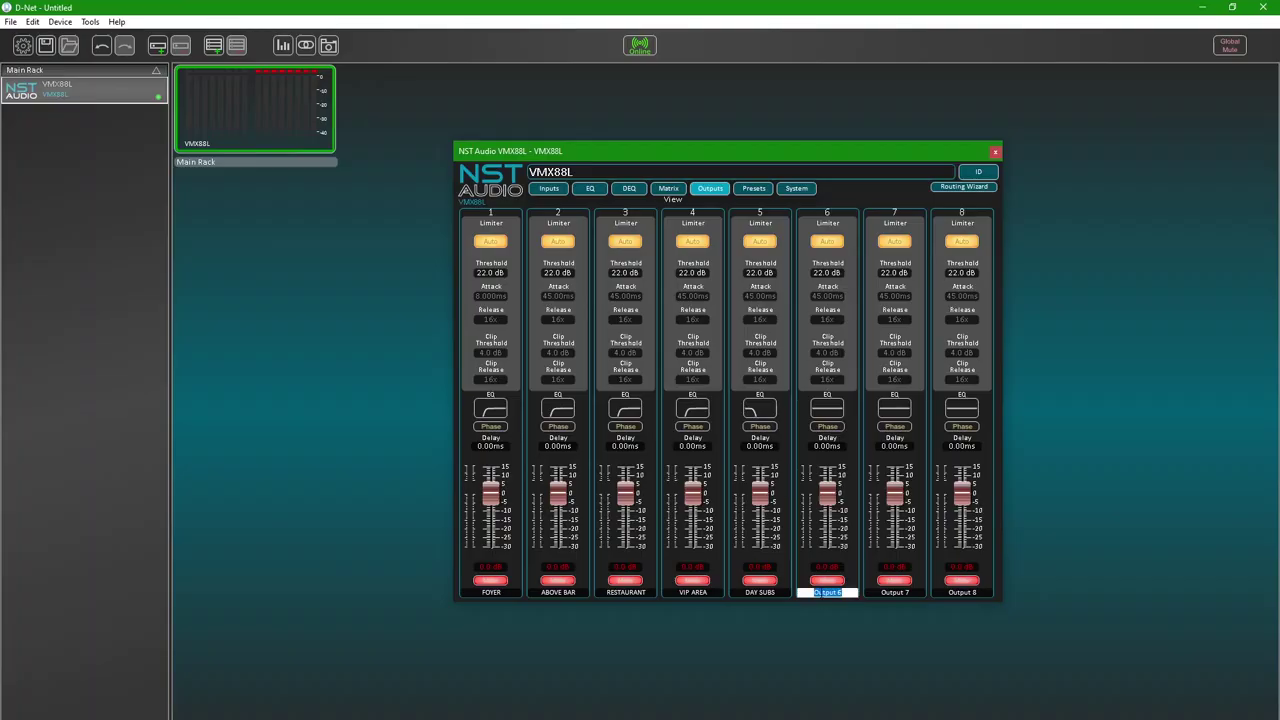
Enter MAIN TOP L and MAIN TOP R for outputs 6 and 7, then link output 6 with 7.
type("MAIN TOP LMAIN TOP R")
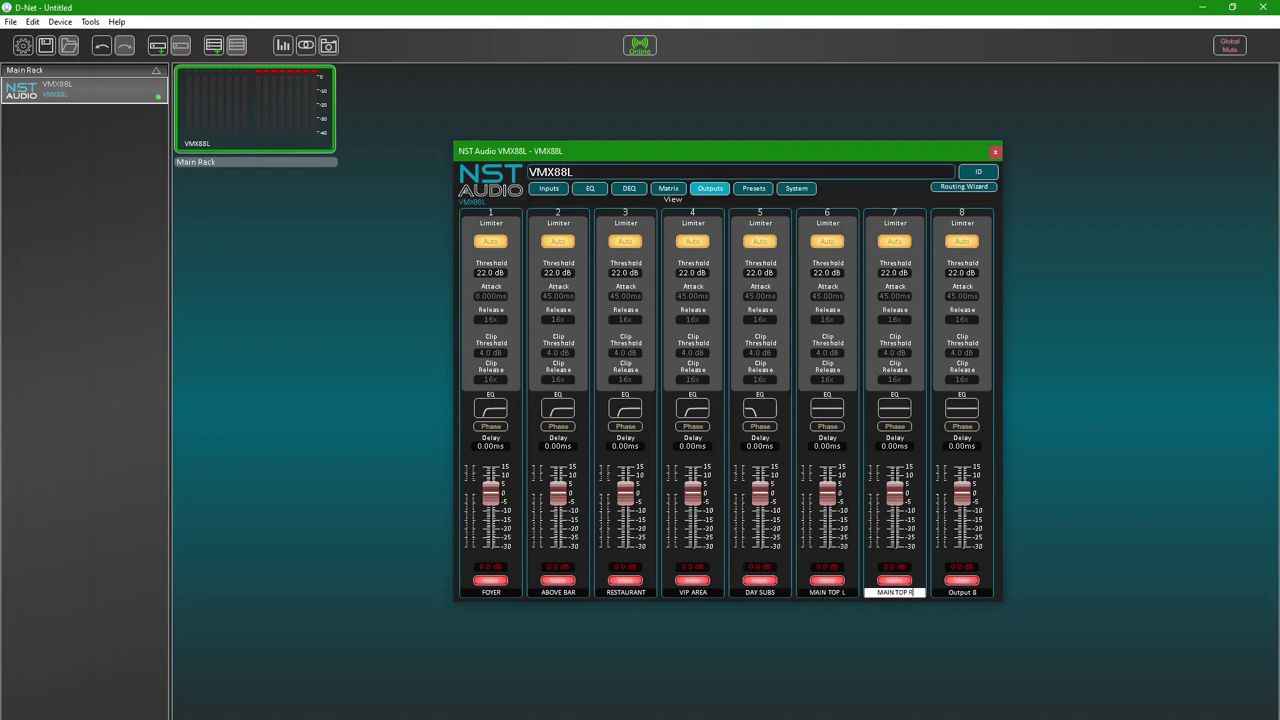
key("Return")
left_click(966, 186)
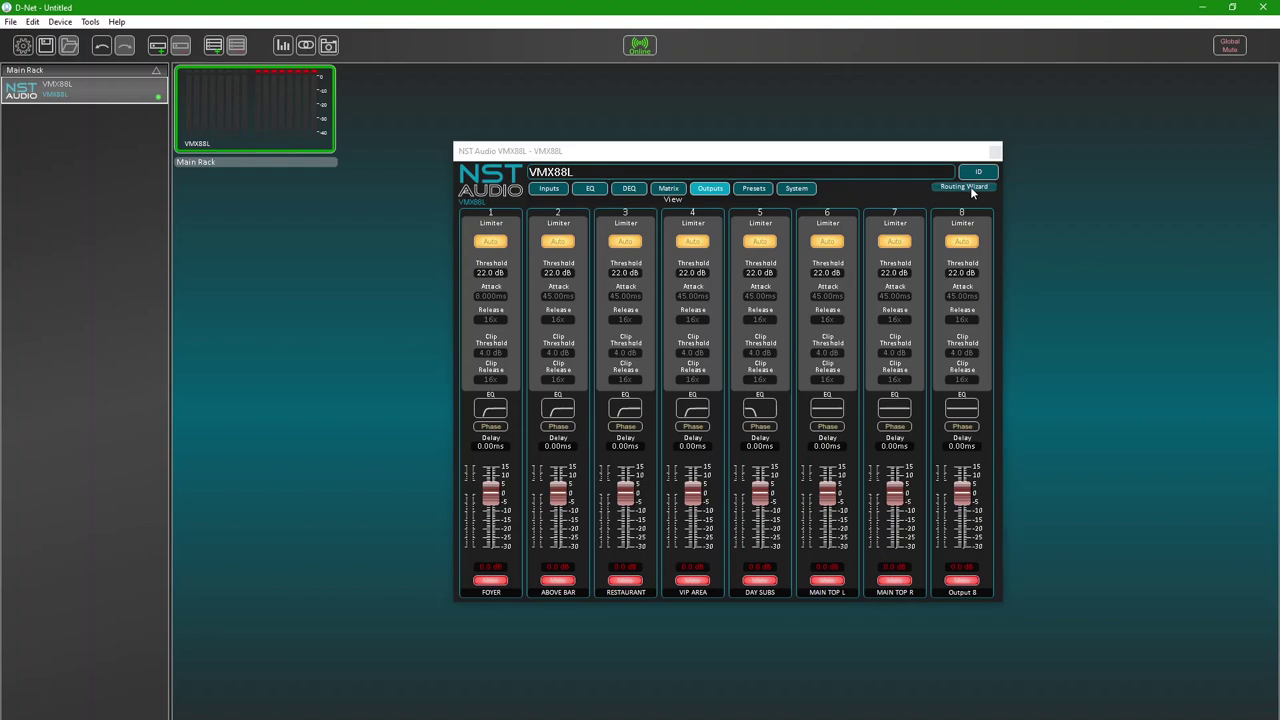
left_click(661, 209)
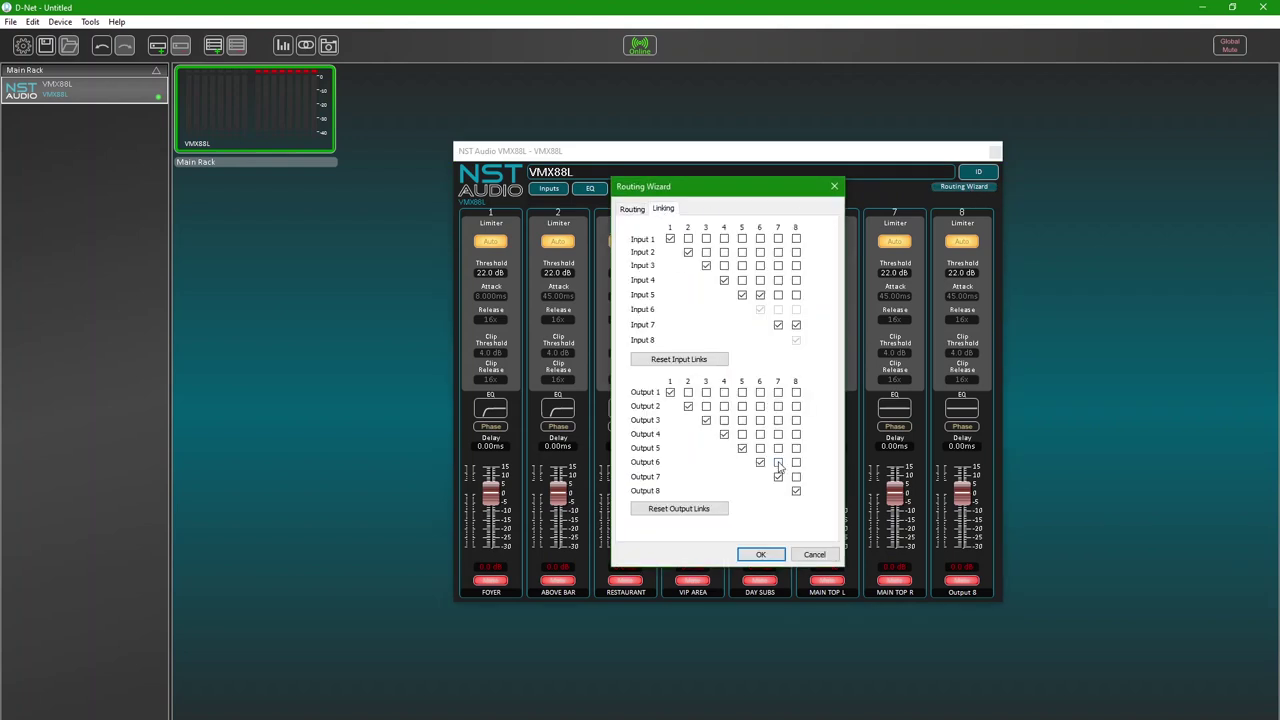
left_click(778, 462)
left_click(772, 555)
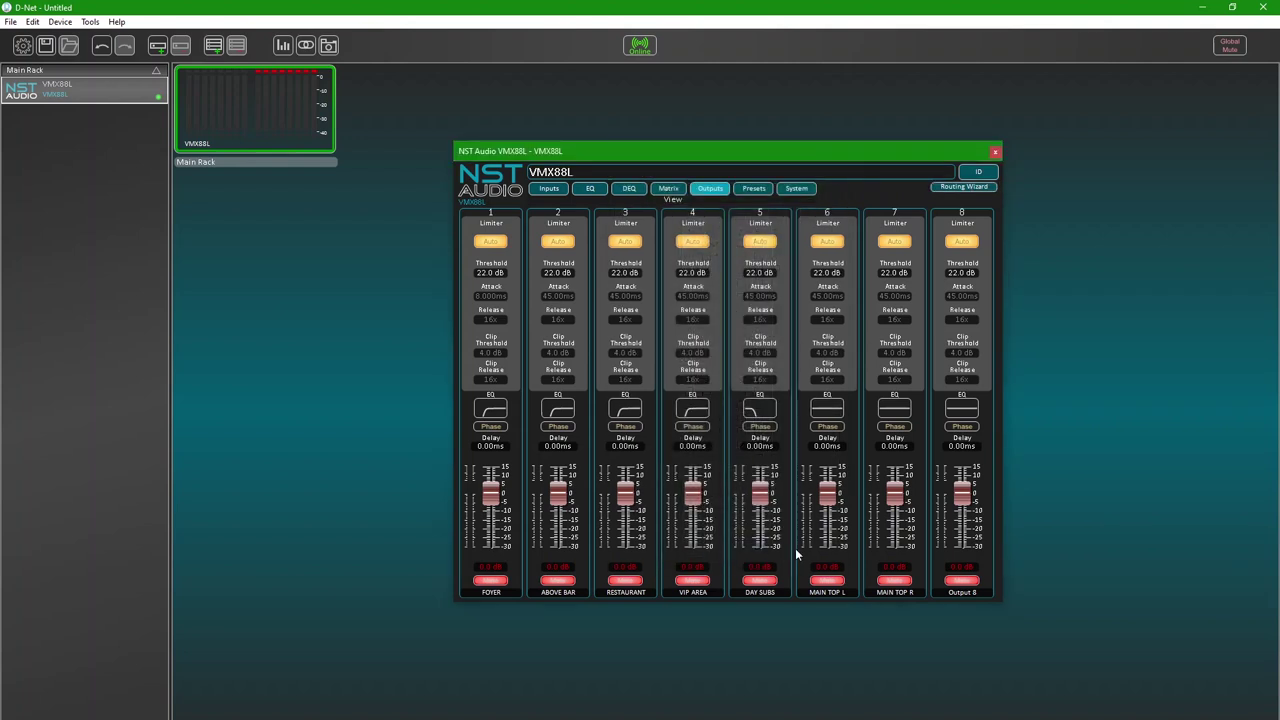
left_click(824, 410)
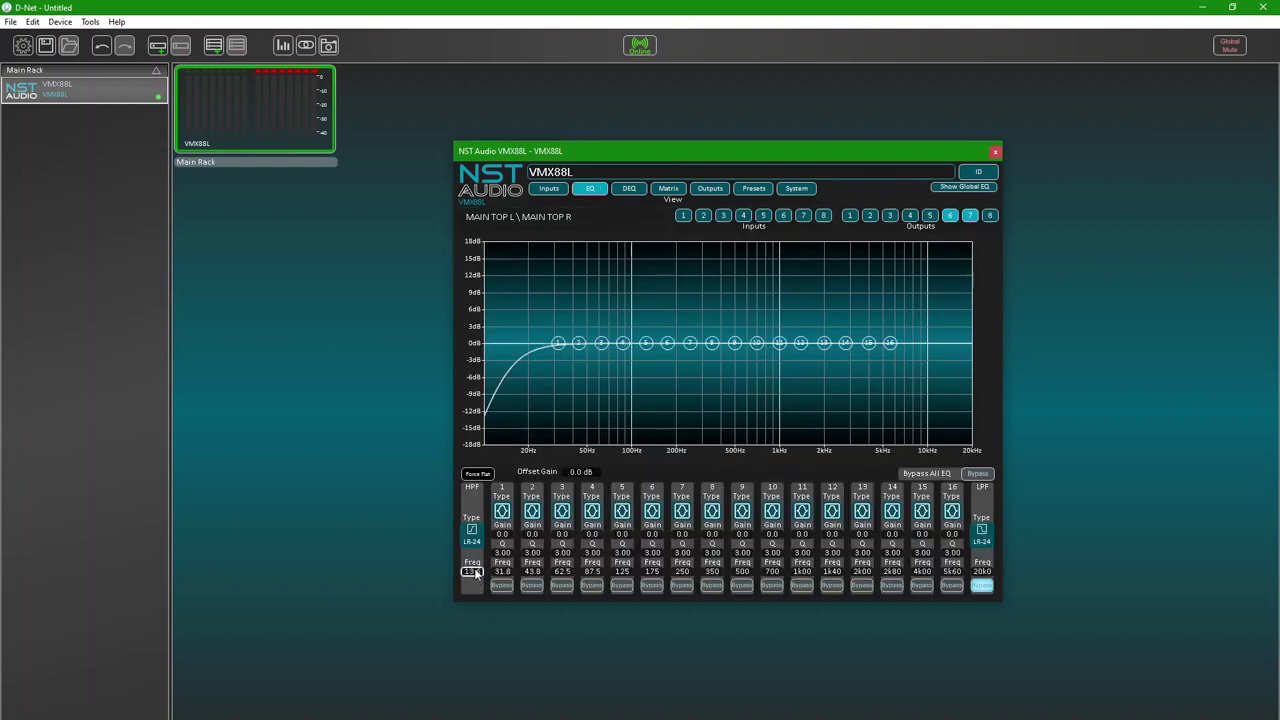
Raise the MAIN TOP high-pass cutoff, rename output 8 'MAIN SUBS' and lower its low-pass cutoff.
left_click_drag(476, 573, 478, 559)
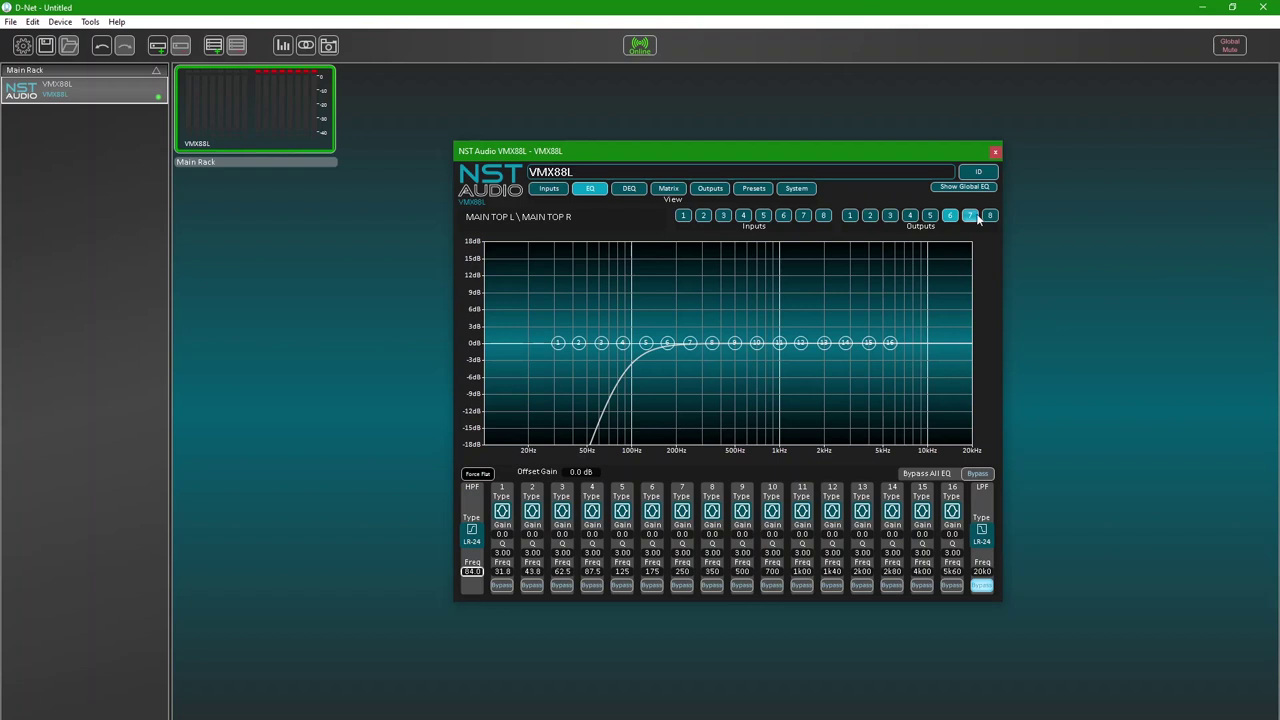
left_click(706, 190)
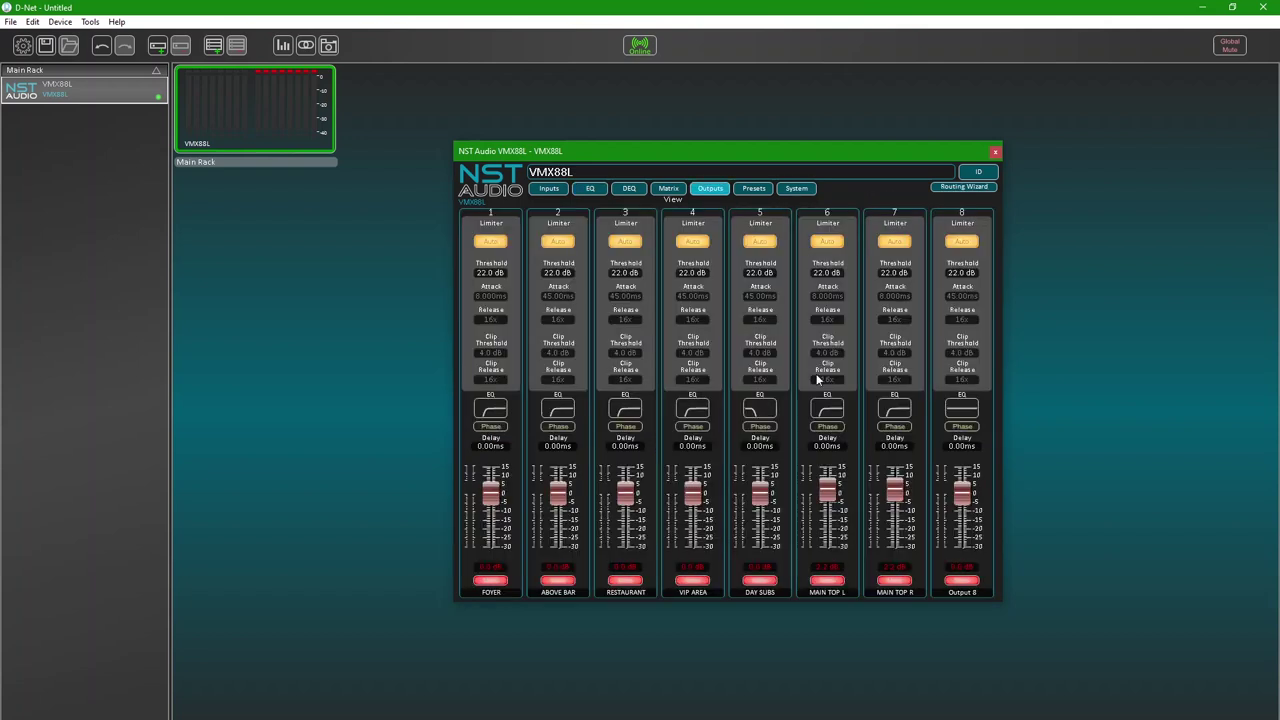
double_click(963, 593)
type("MAIN SUBS")
key("Return")
left_click(962, 409)
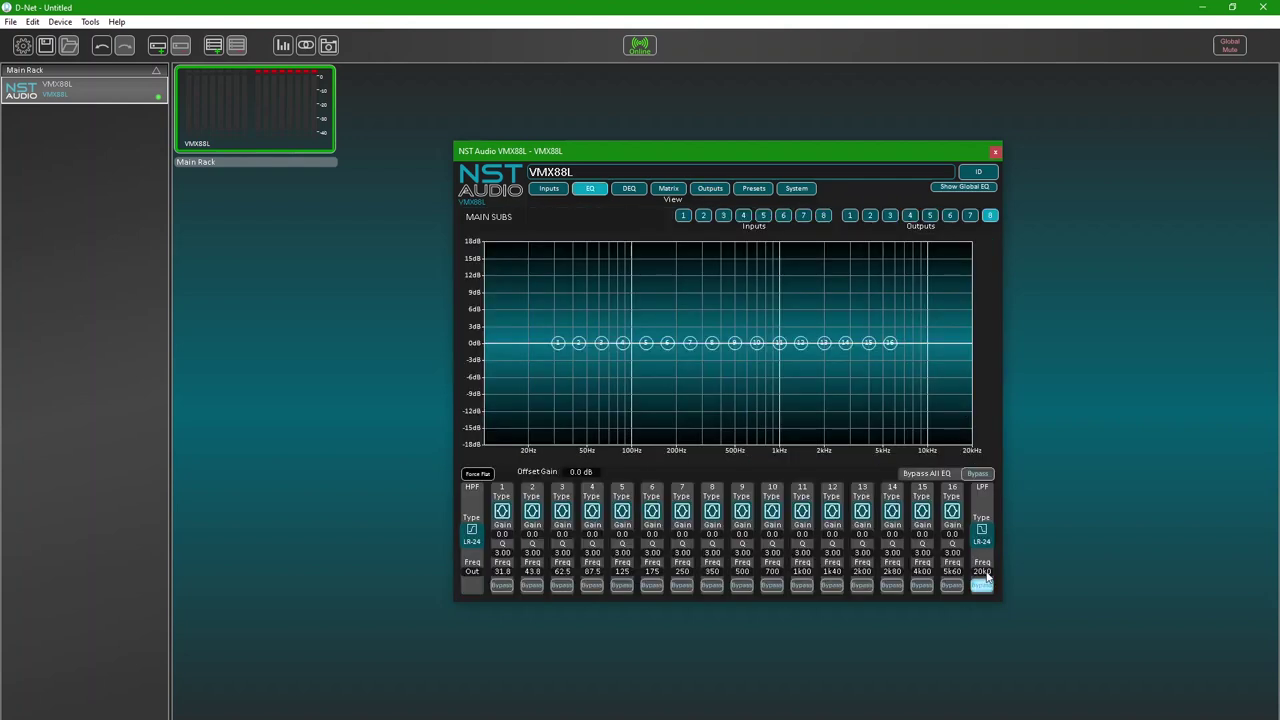
left_click_drag(986, 576, 991, 601)
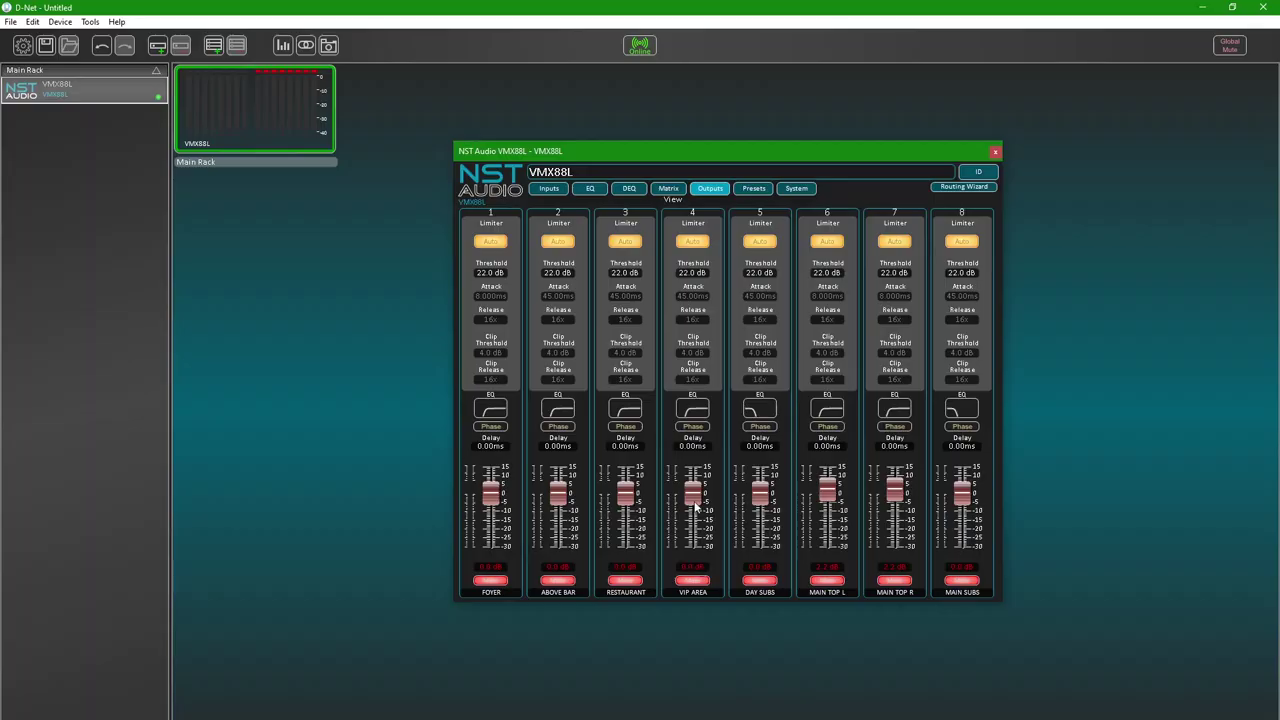
In the matrix, route DJ1 and DJ2 left/right to MAIN TOP L/R and both to MAIN SUBS.
left_click(669, 190)
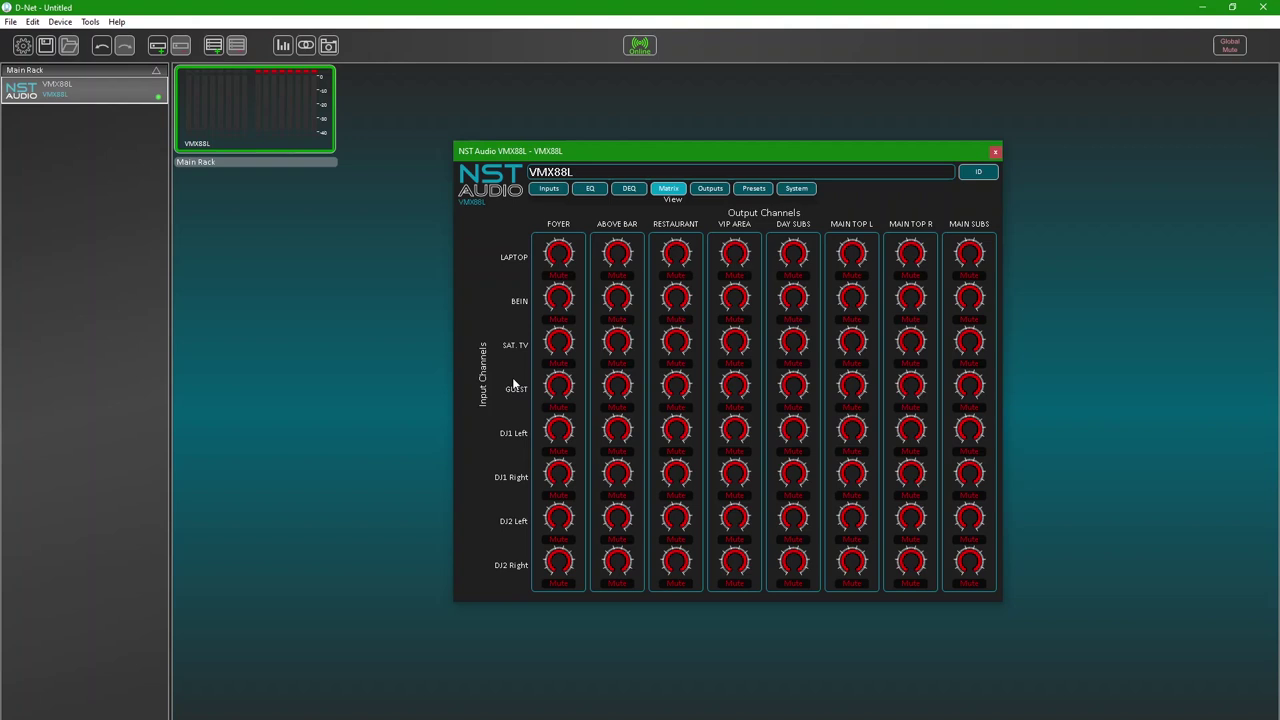
left_click(859, 428)
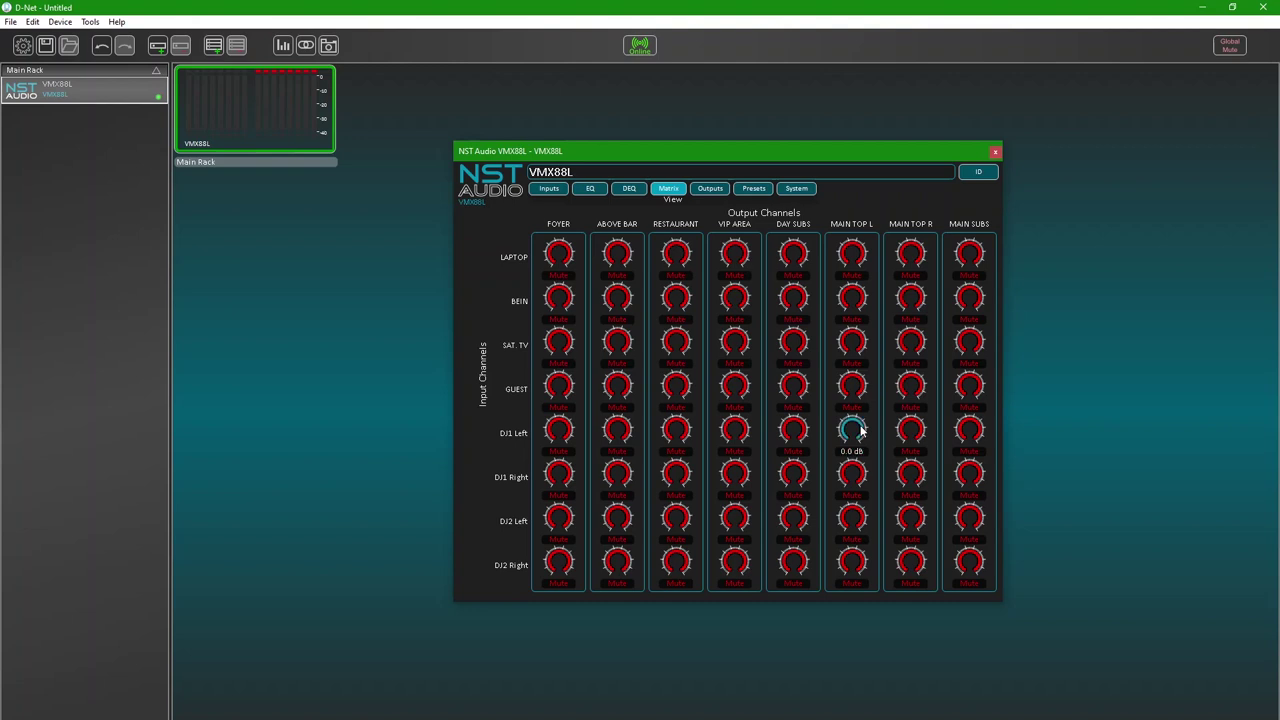
left_click(912, 481)
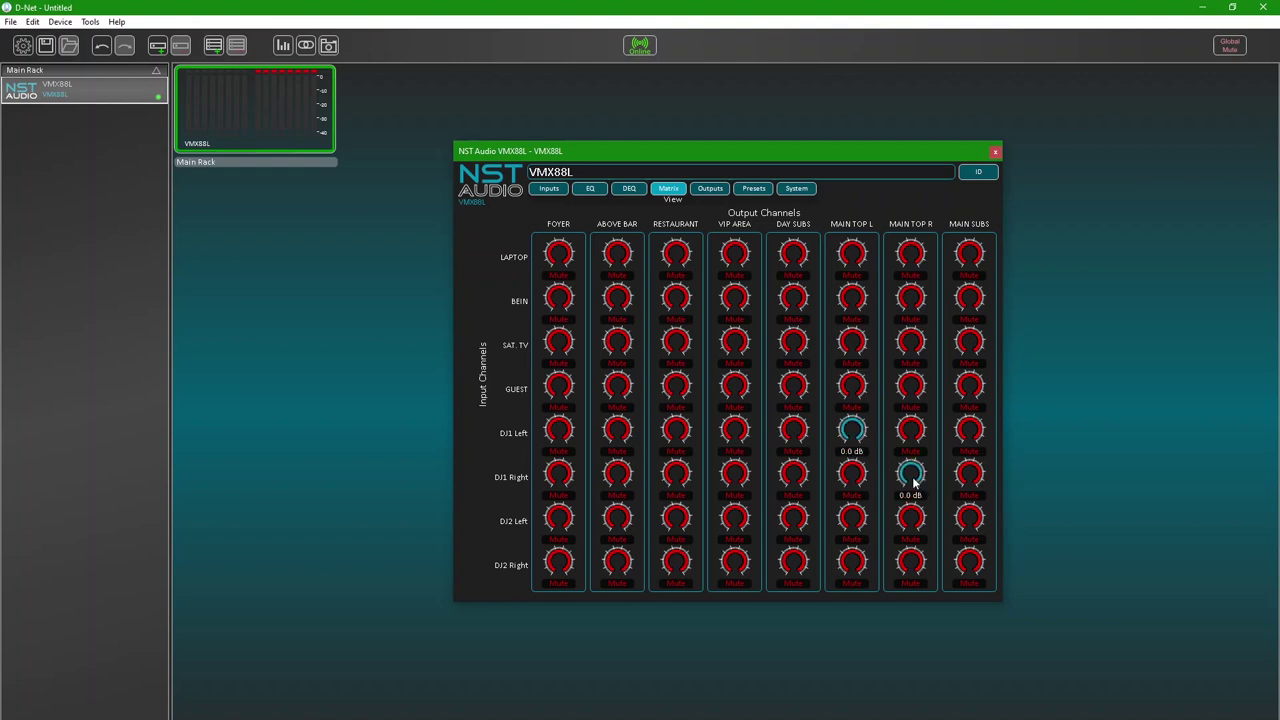
left_click(856, 519)
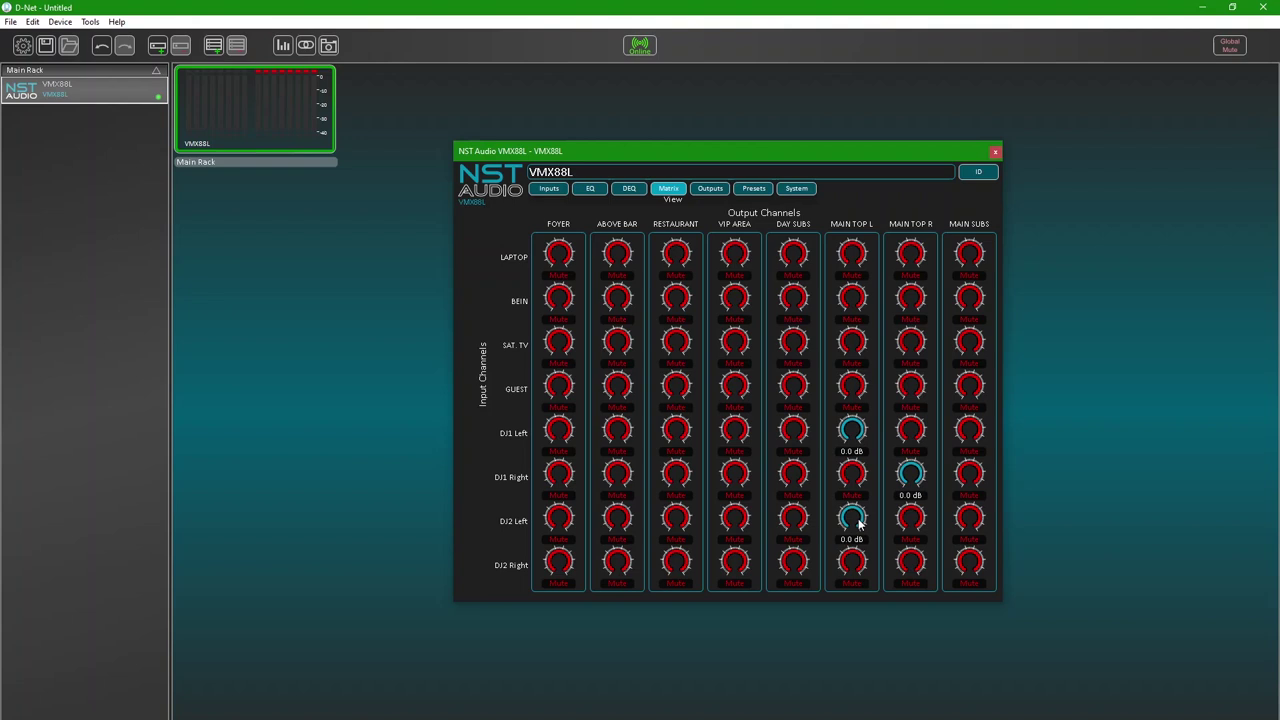
left_click(913, 567)
left_click(971, 430)
left_click(974, 476)
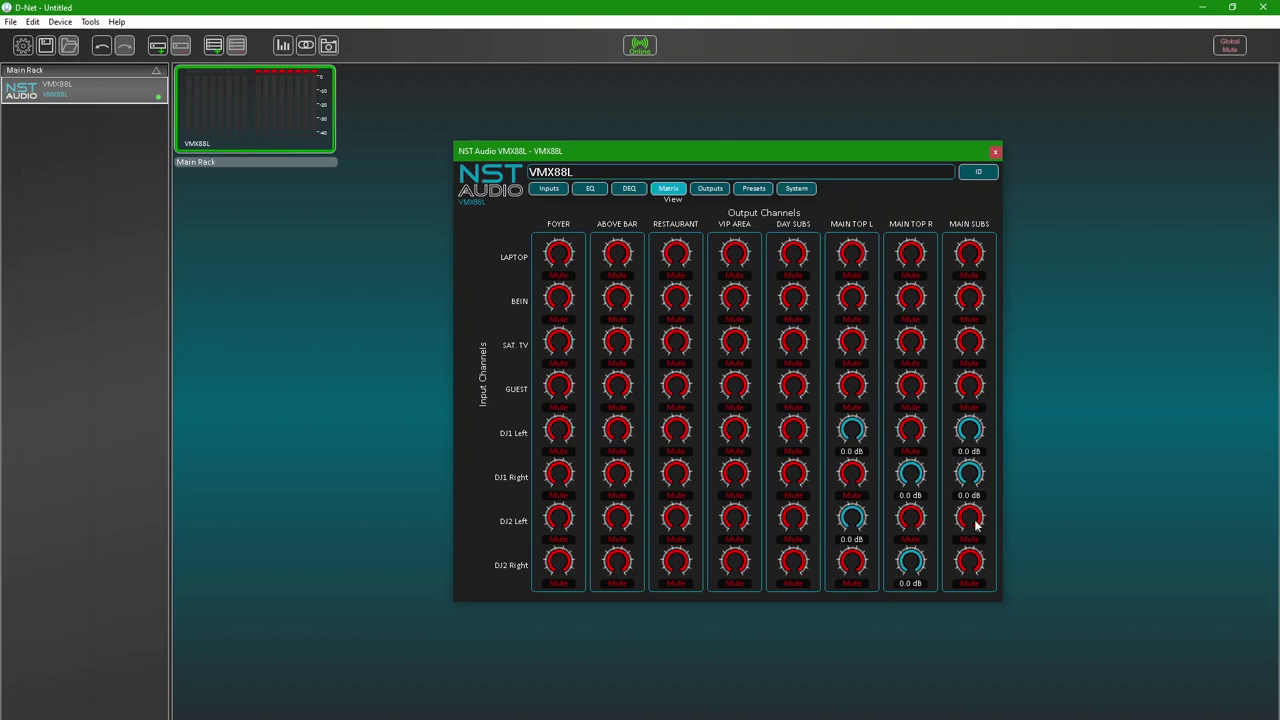
left_click(978, 527)
left_click(978, 569)
Unmute all eight outputs, from FOYER through MAIN SUBS.
left_click(711, 189)
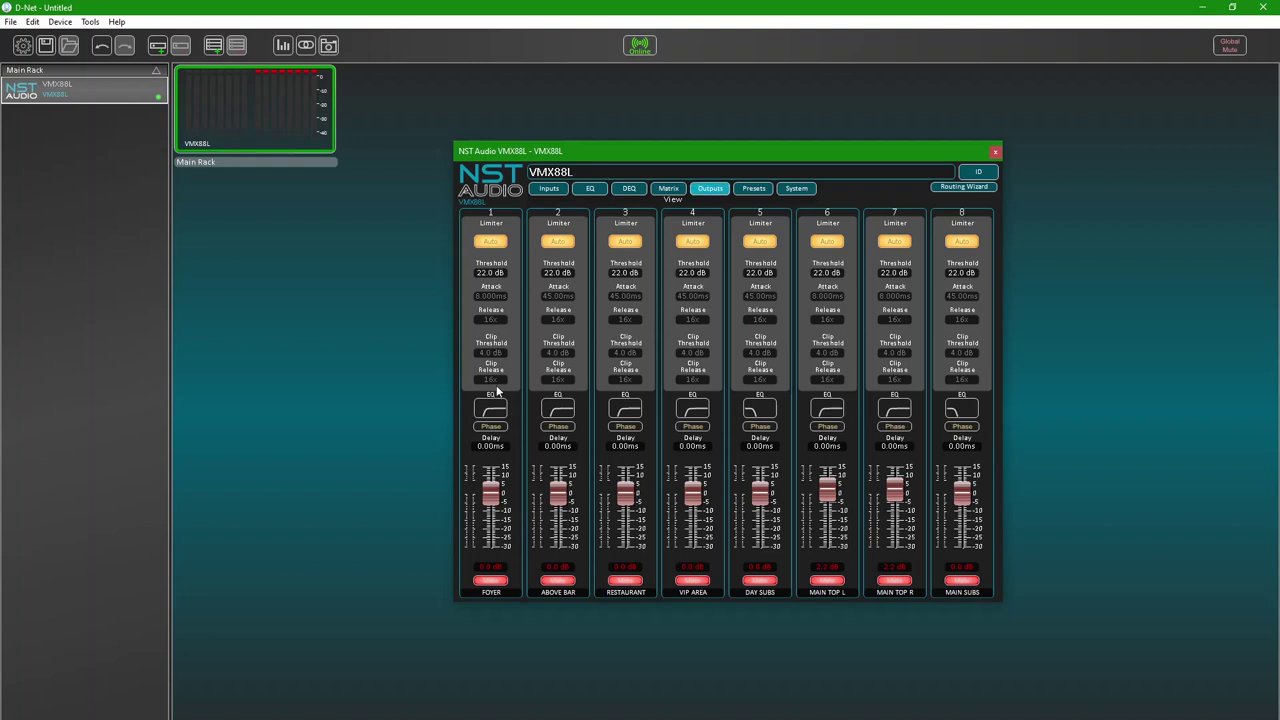
left_click(490, 580)
left_click(558, 580)
left_click(625, 580)
left_click(692, 580)
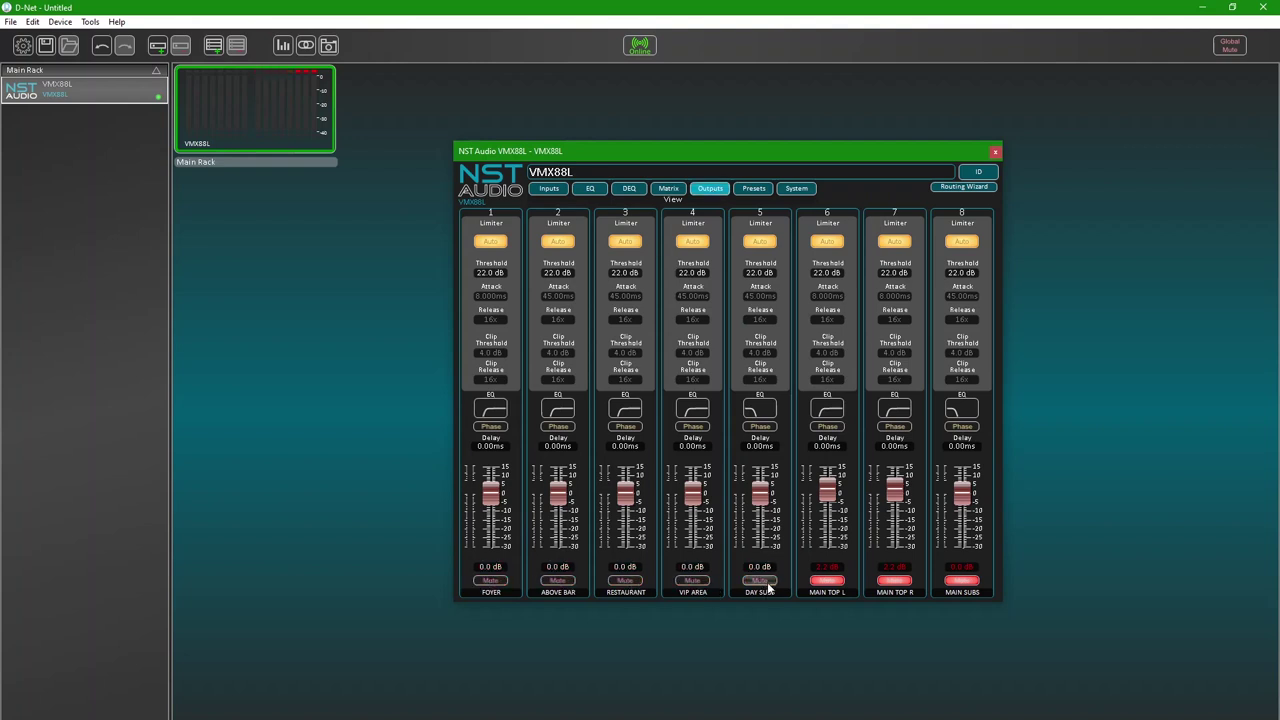
left_click(759, 580)
left_click(827, 580)
left_click(894, 580)
left_click(961, 580)
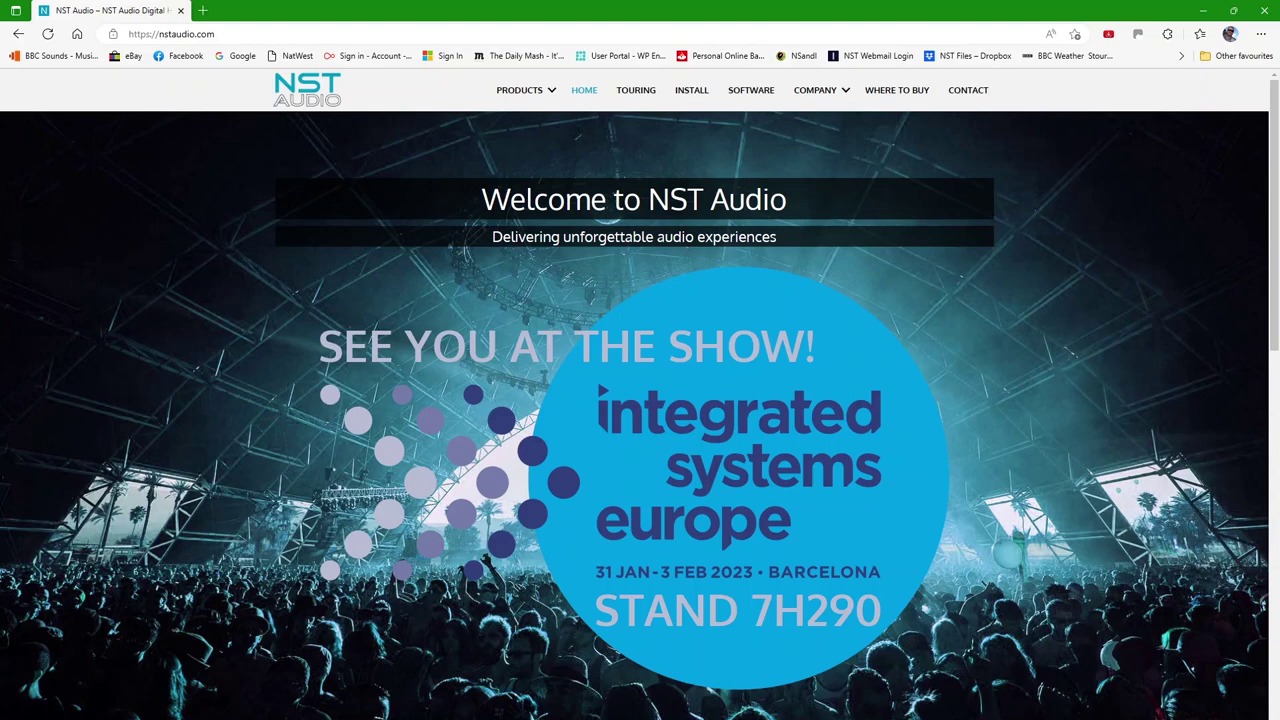
Open the VR1 PoE Remote Control Panel product page and play its Adding Preset Recall video.
mouse_move(551, 92)
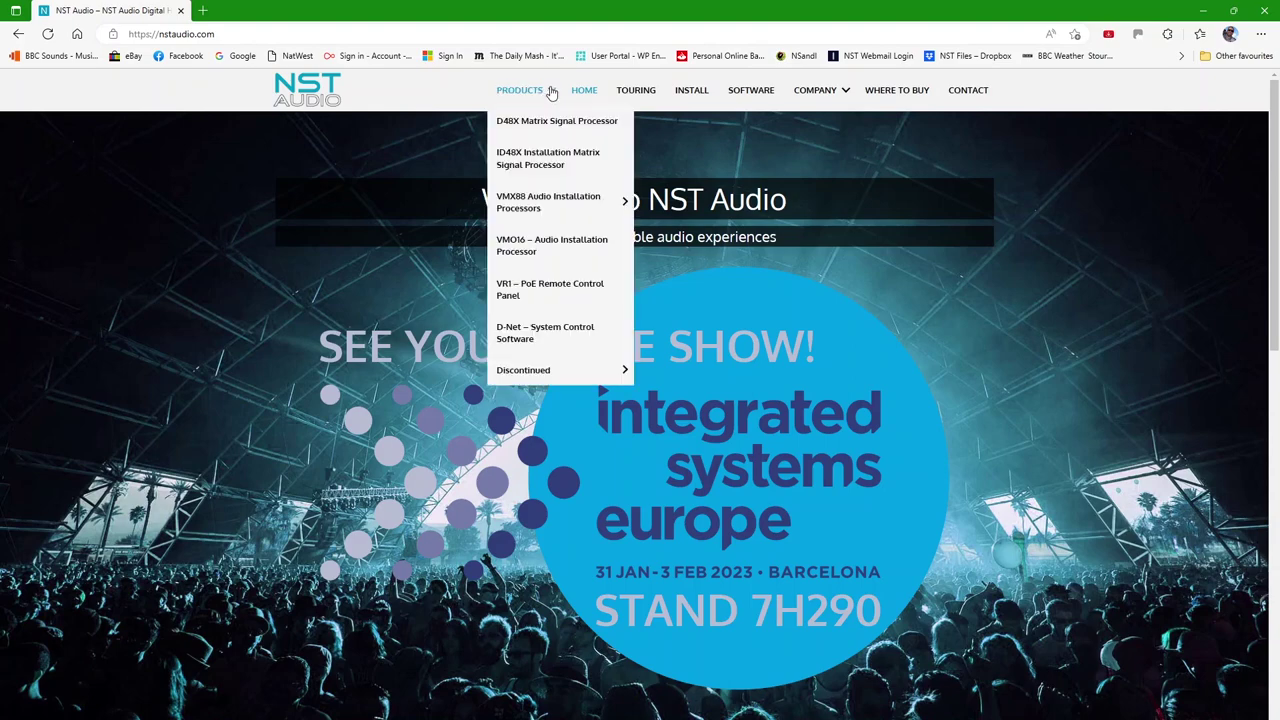
left_click(548, 290)
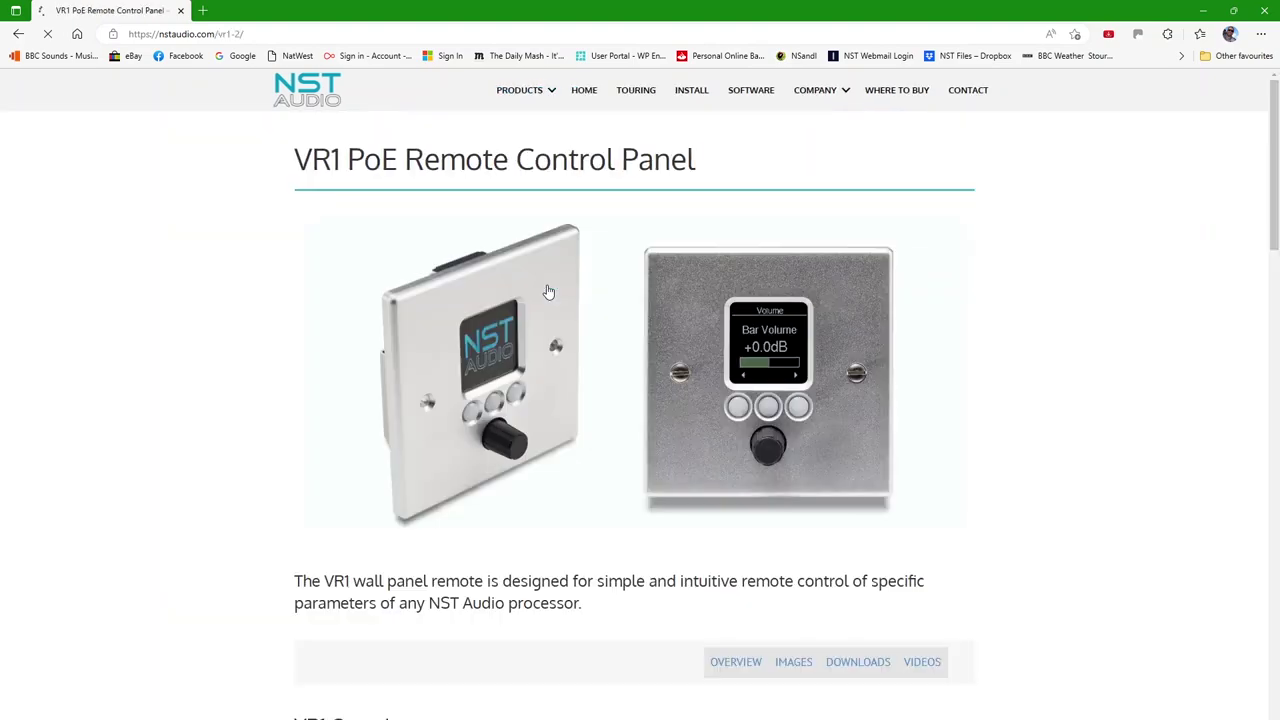
left_click(922, 662)
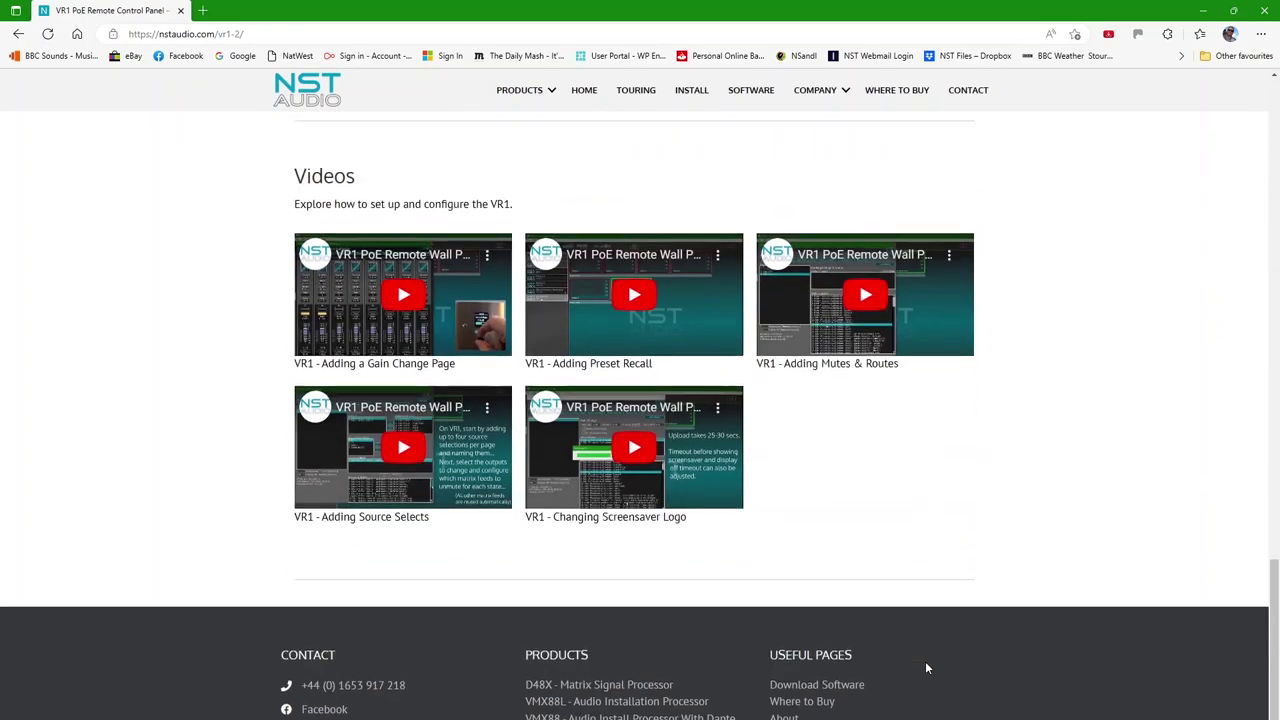
left_click(634, 281)
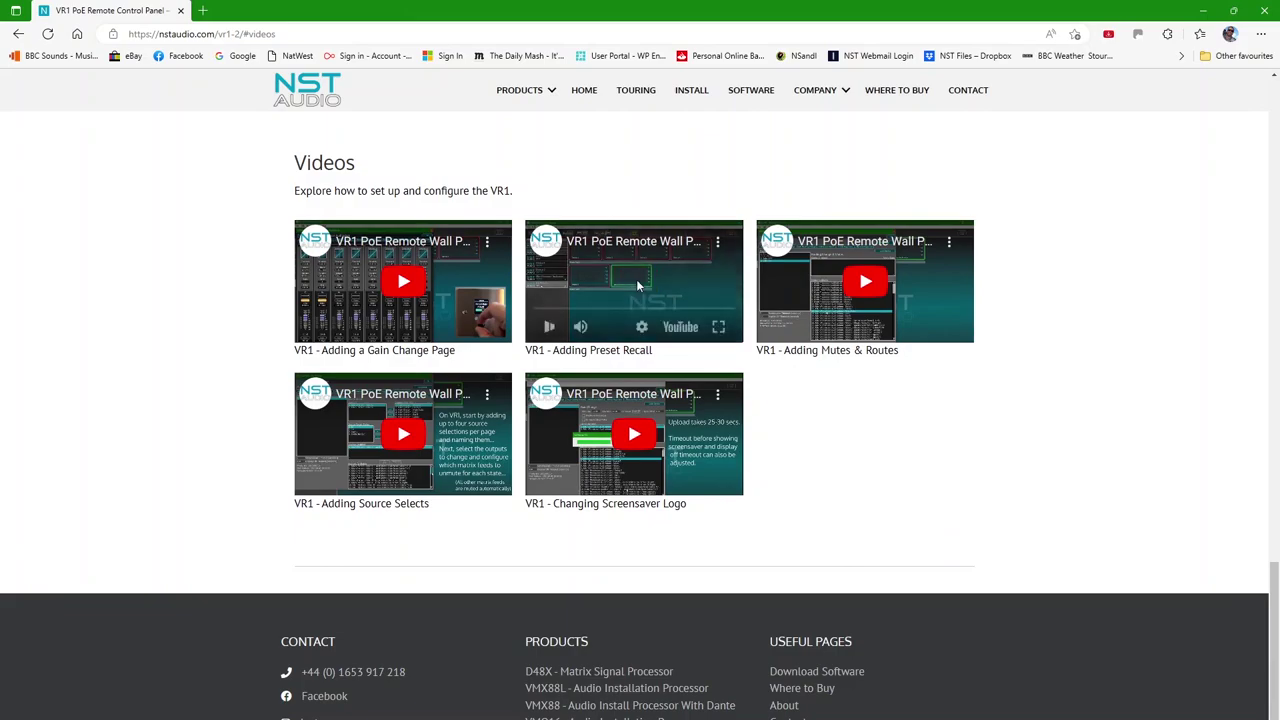